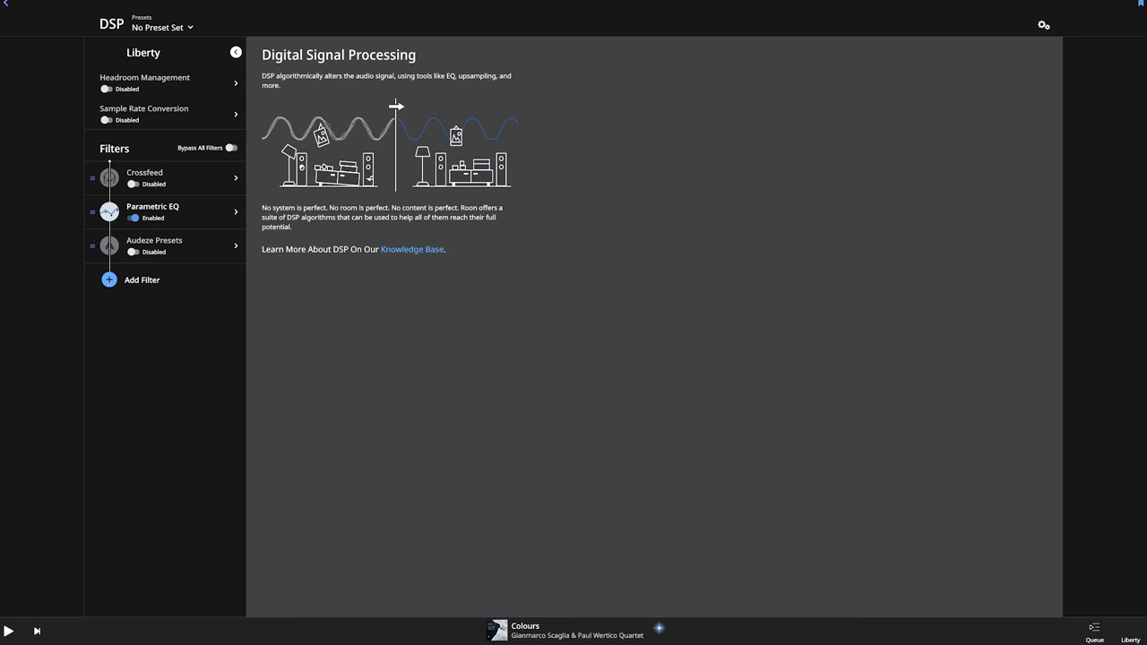
- In Roon's Parametric EQ, load the Arya preset, then switch to another saved preset
left_click(235, 207)
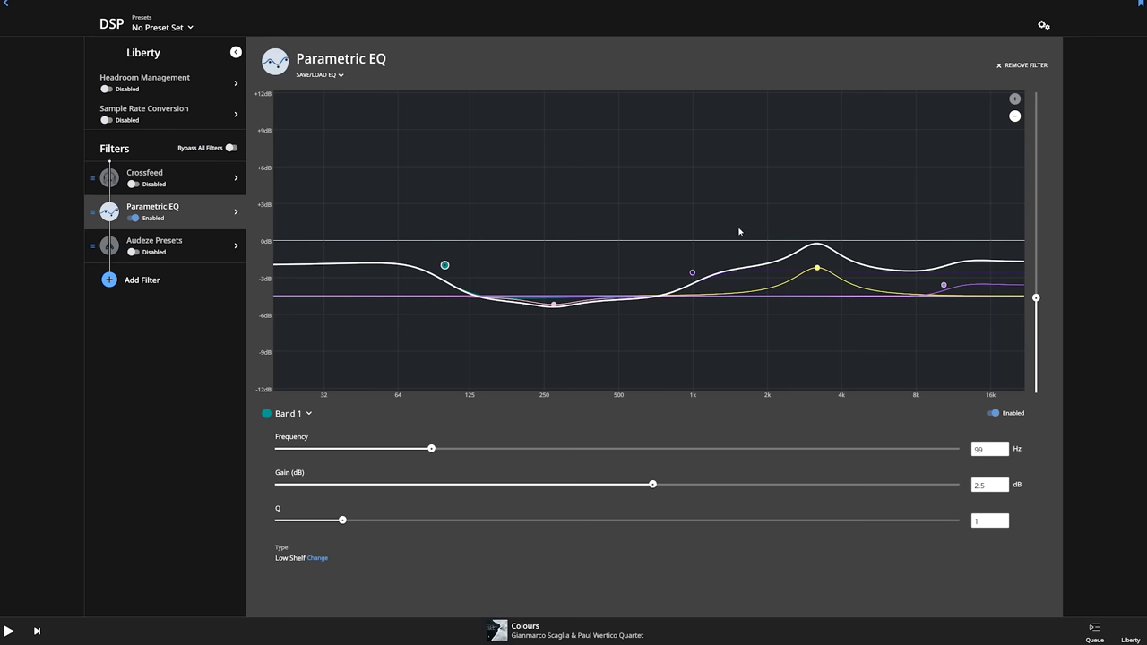
left_click(342, 77)
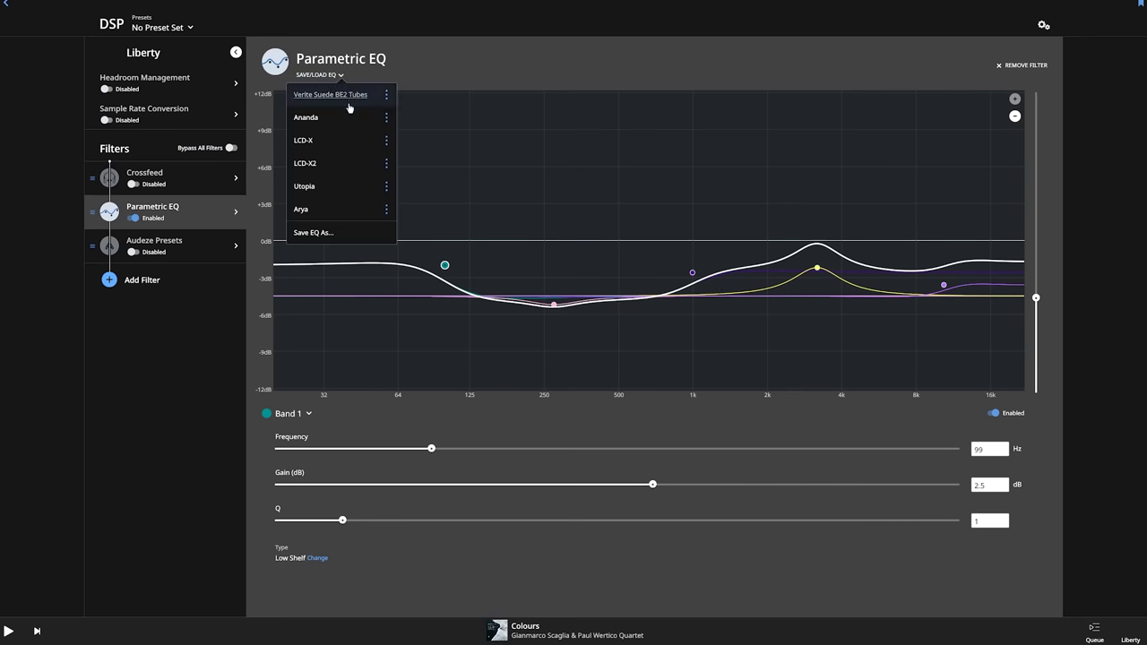
left_click(307, 208)
left_click(343, 76)
left_click(320, 146)
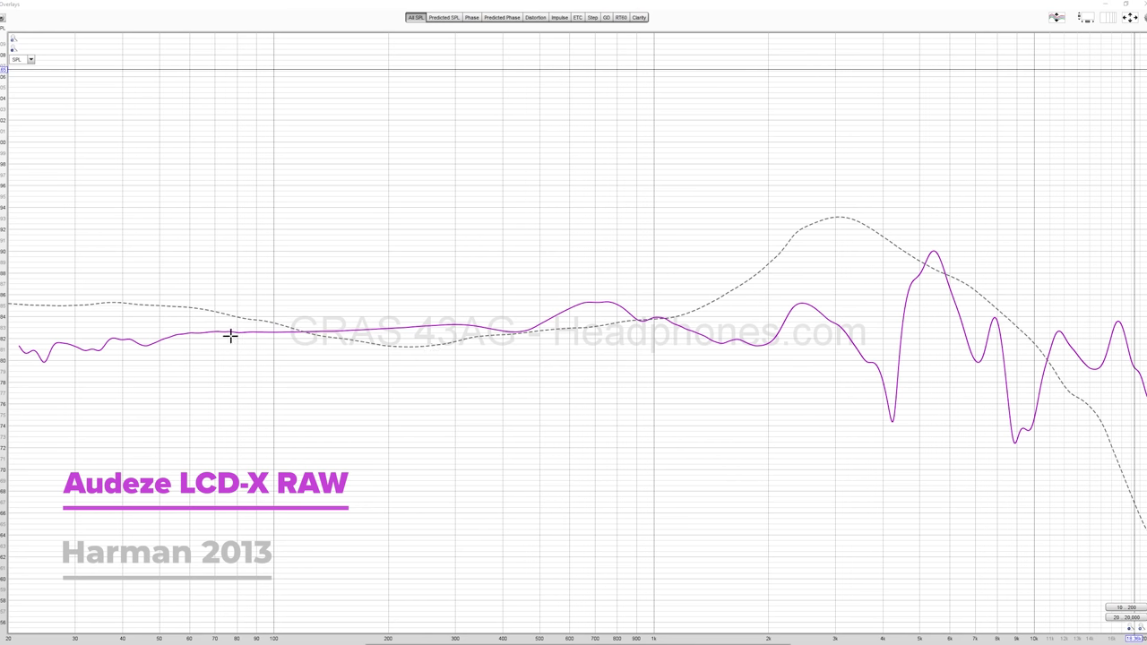
- Read the LCD-X raw level at the deep dip near 4 kHz, about 75 dB
left_click(894, 409)
left_click(890, 415)
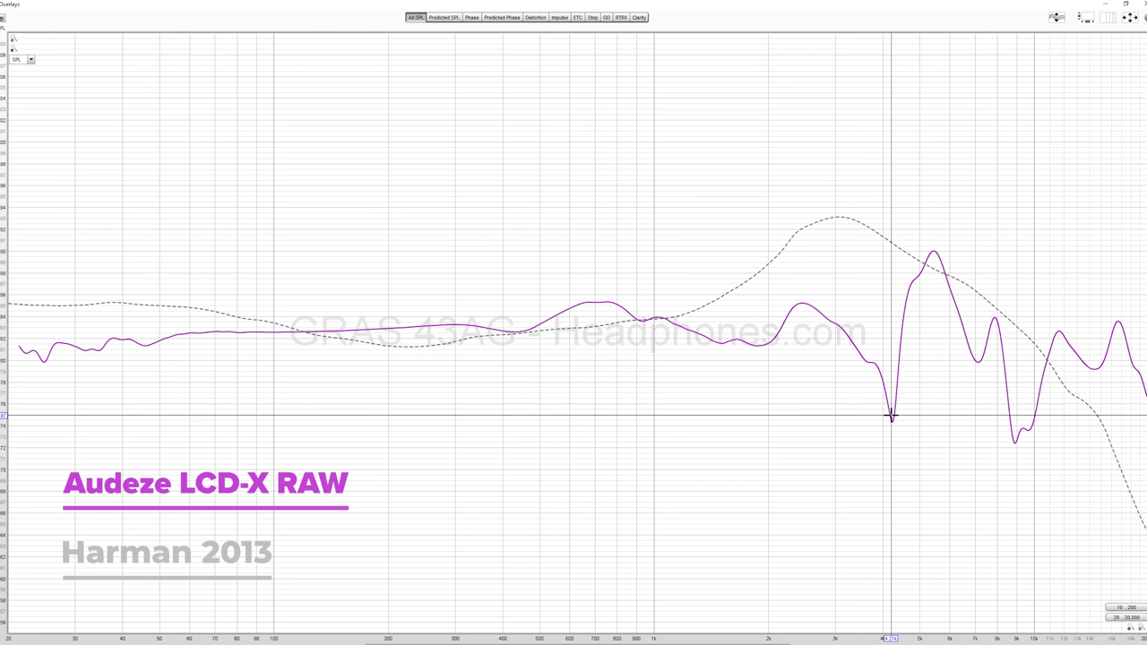
left_click(892, 418)
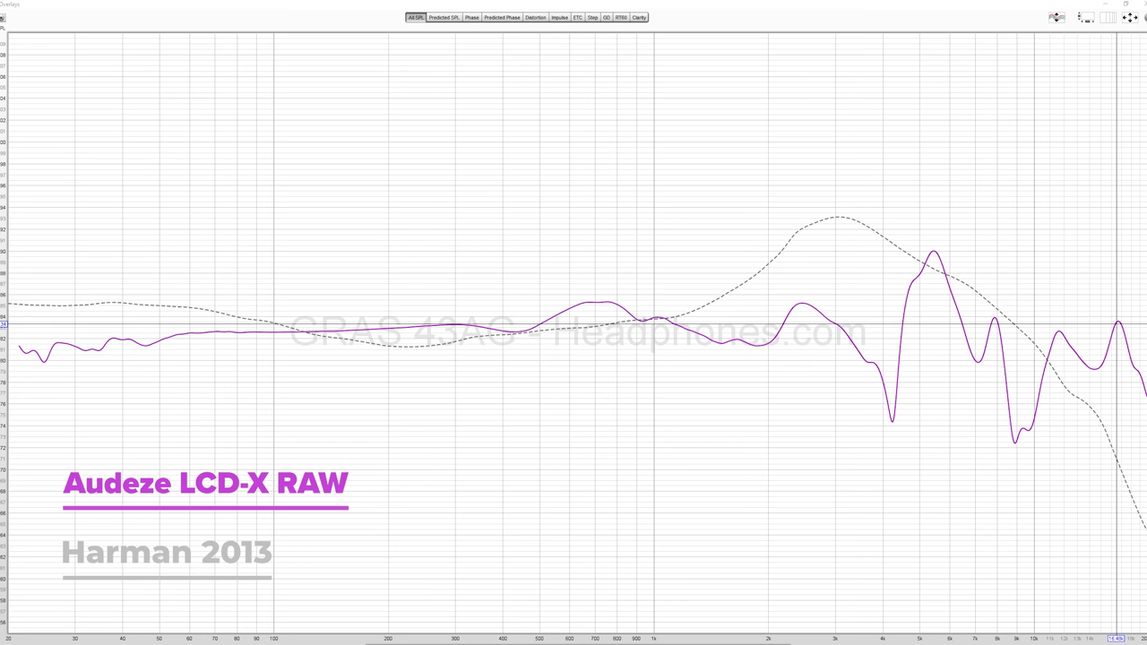
- Switch to the Peace window showing the LCD-X preset, +7 dB at 3200 Hz
key("alt+Tab")
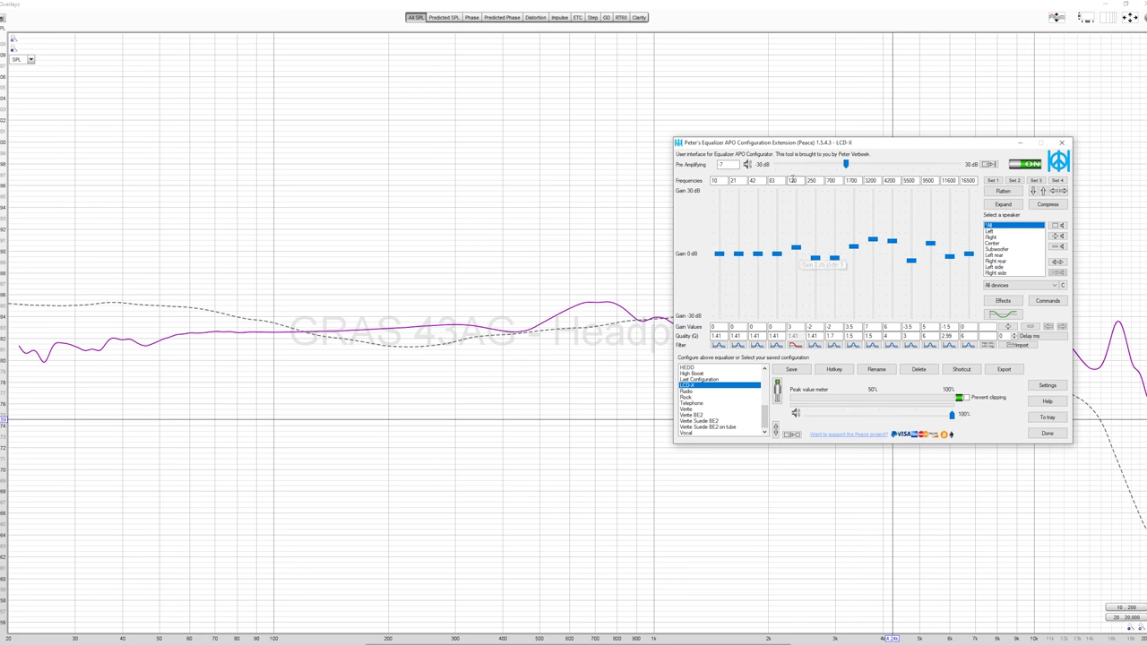
left_click(258, 330)
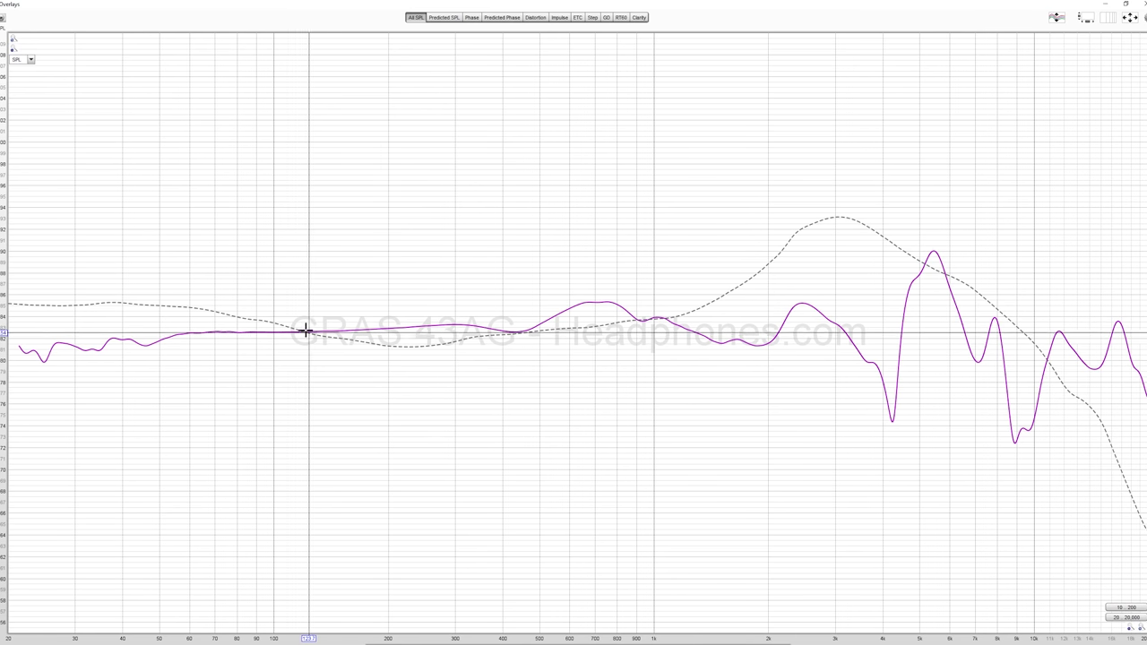
left_click(230, 309)
left_click_drag(230, 309, 20, 303)
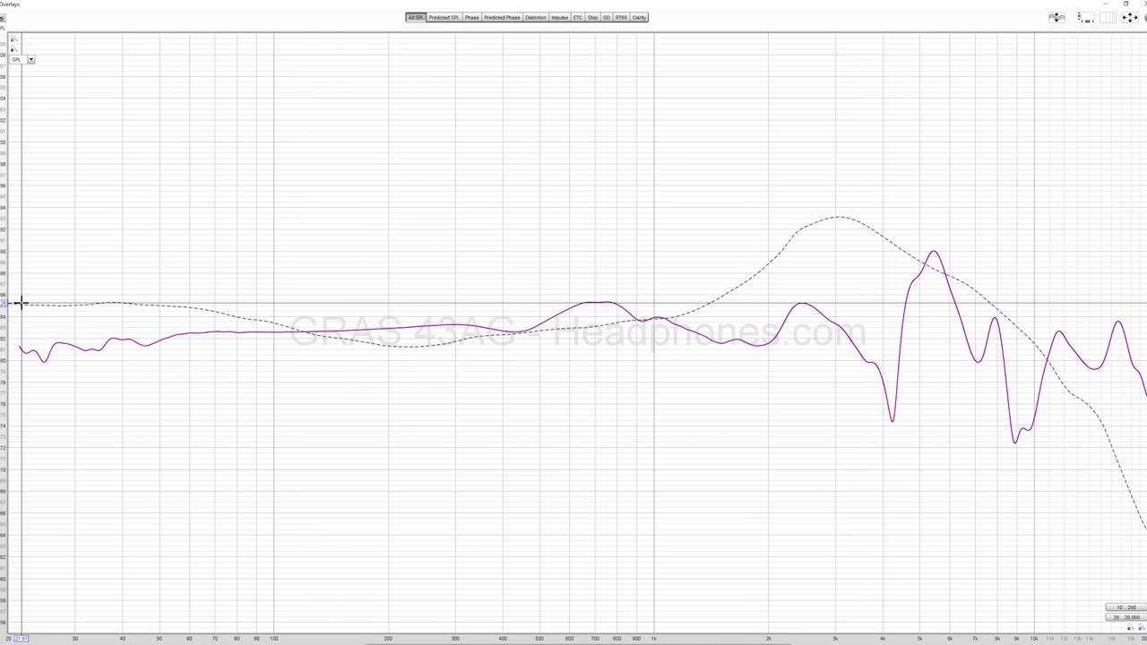
left_click(298, 331)
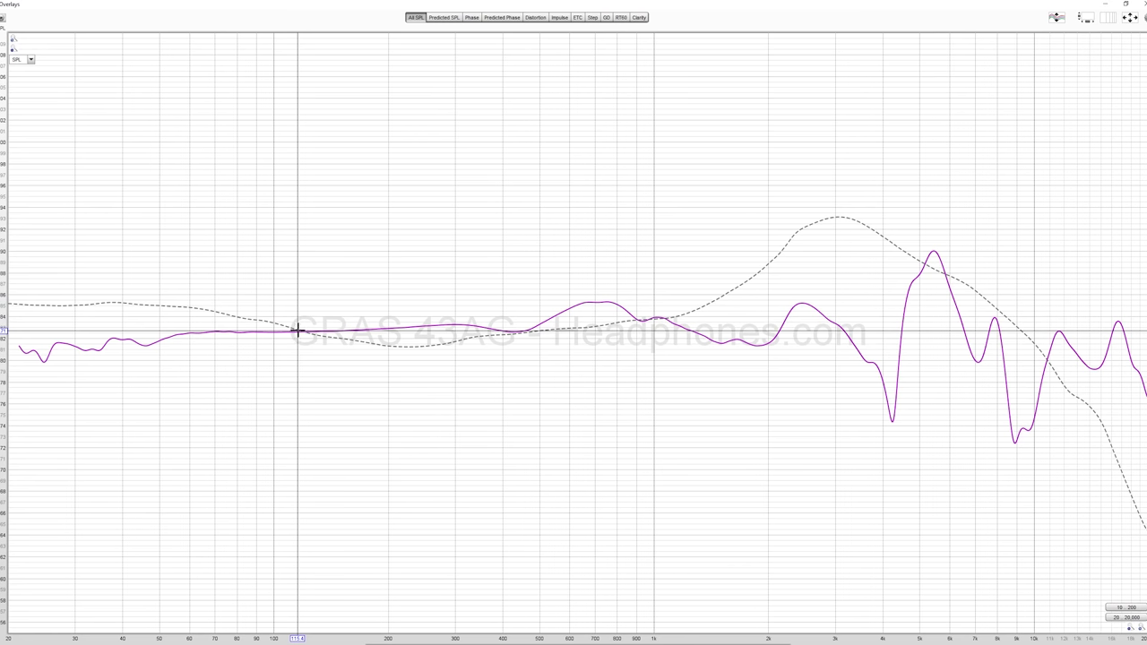
key("alt+Tab")
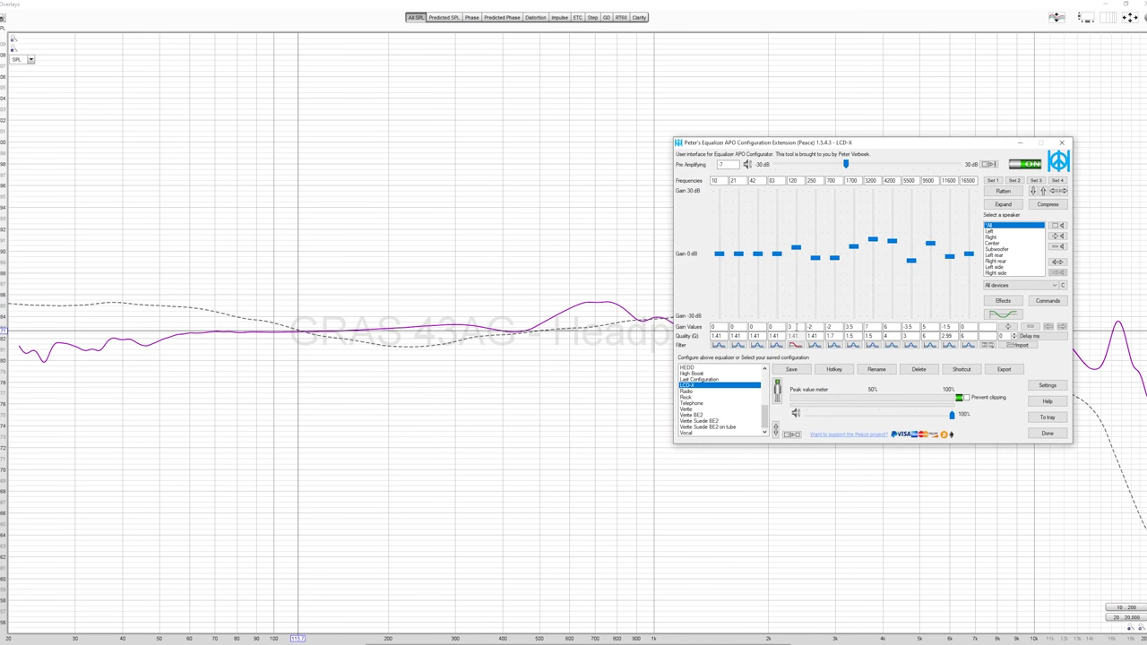
left_click(795, 347)
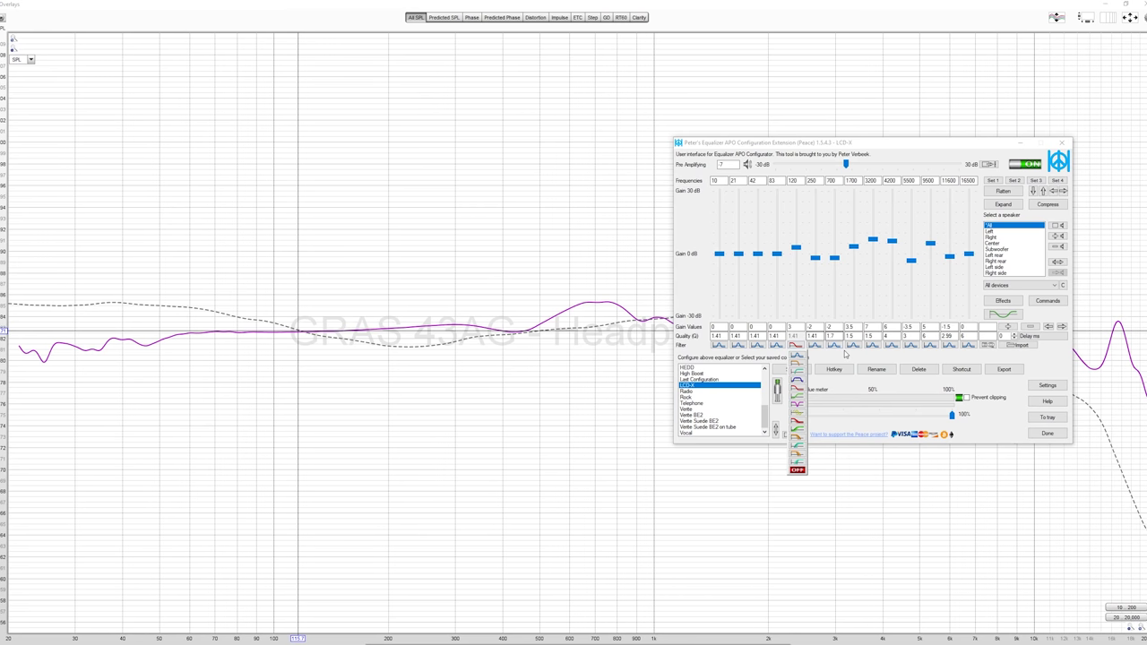
- Leave band 5's filter type unchanged and return to the REW response graph
left_click(839, 359)
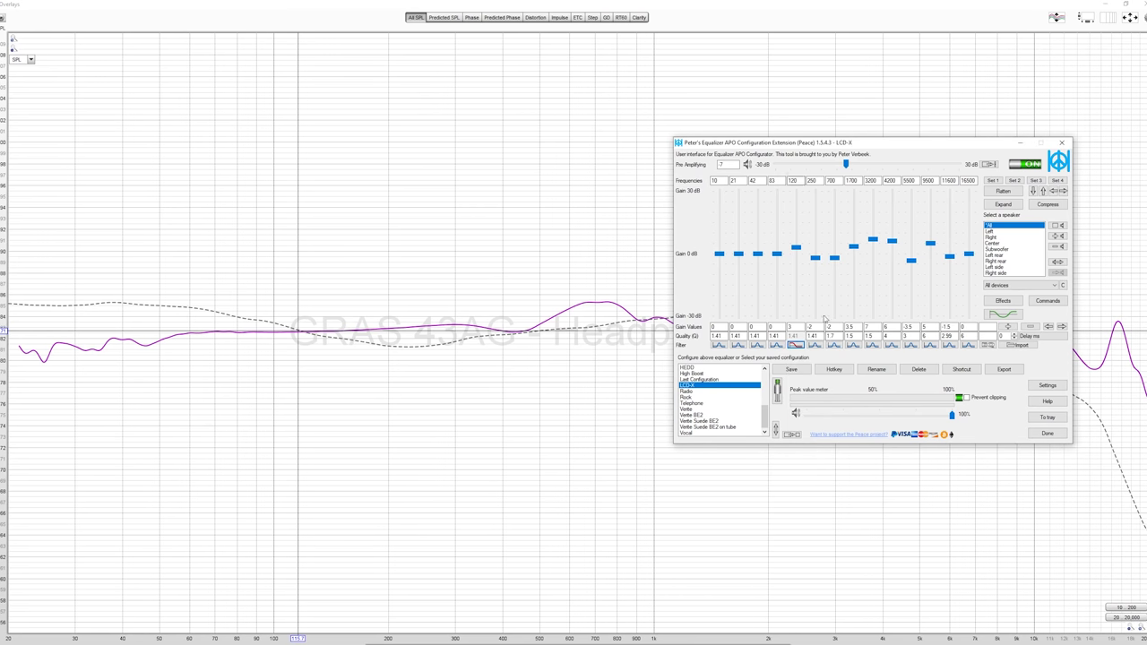
left_click(379, 330)
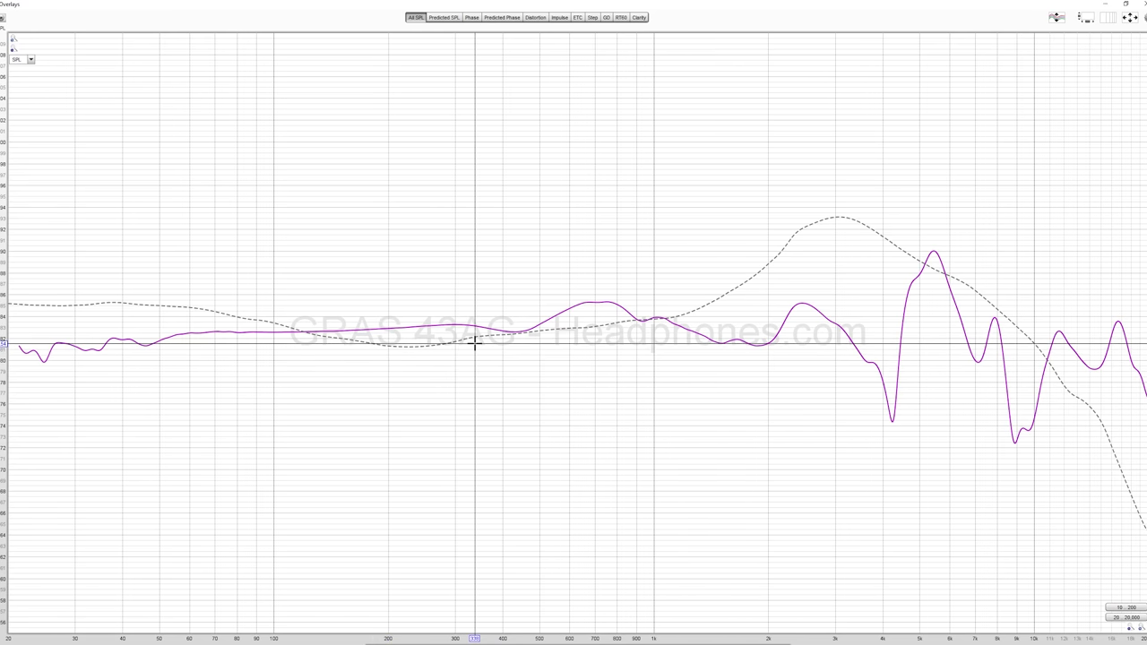
- Alternate between the Peace LCD-X settings and the REW graph, ending with Peace shown
key("alt+Tab")
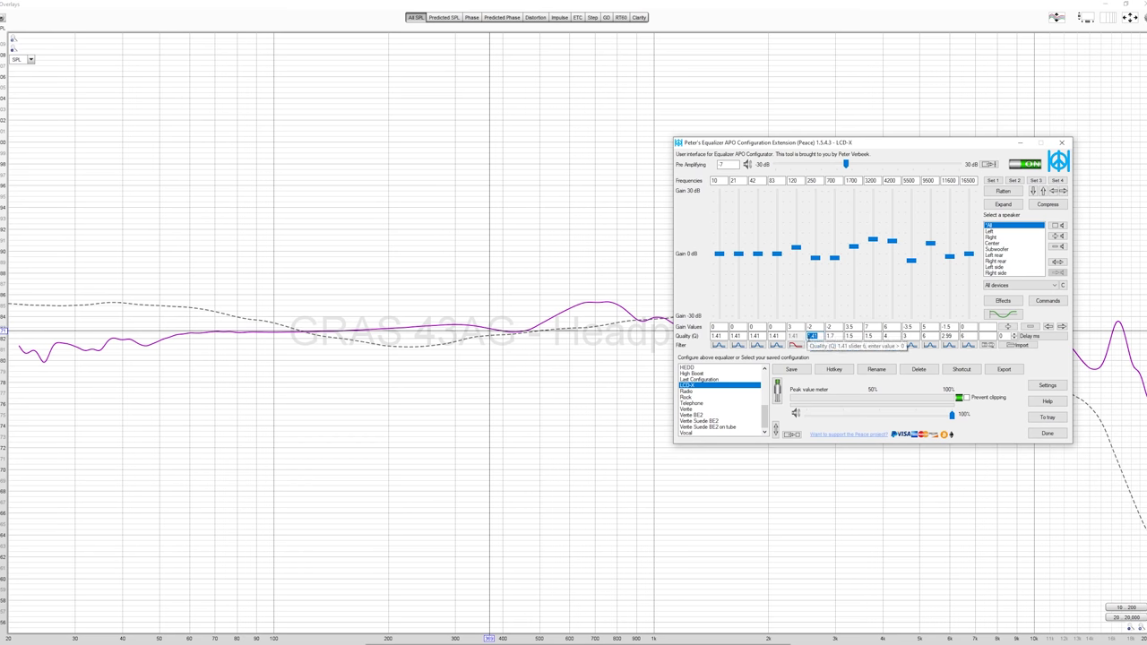
left_click(457, 340)
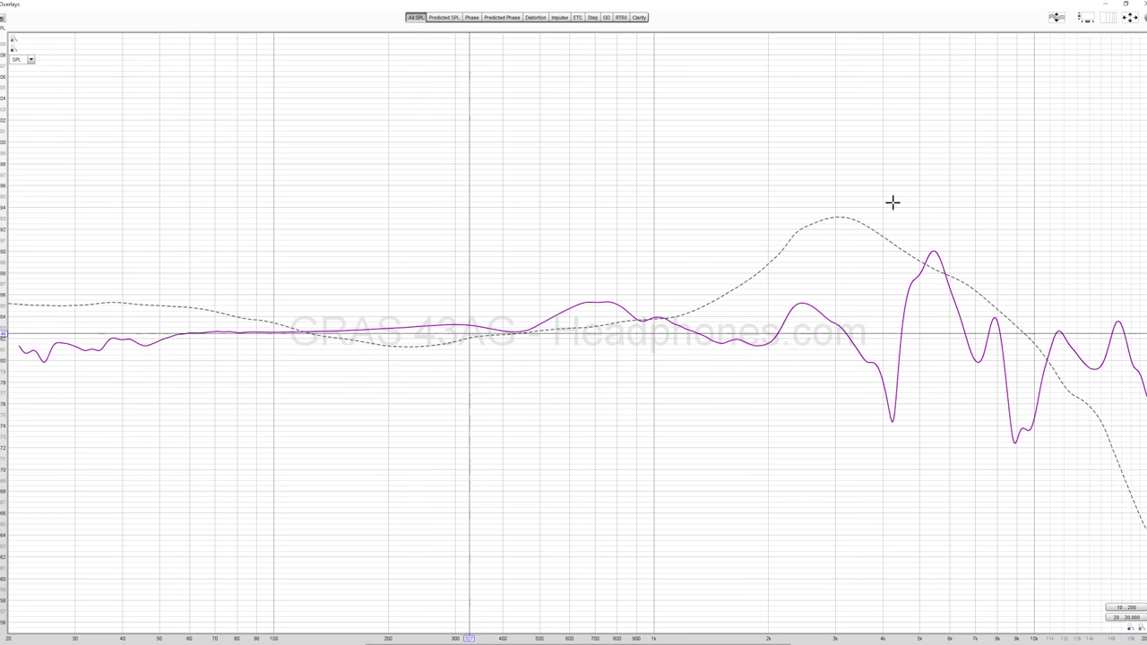
key("alt+Tab")
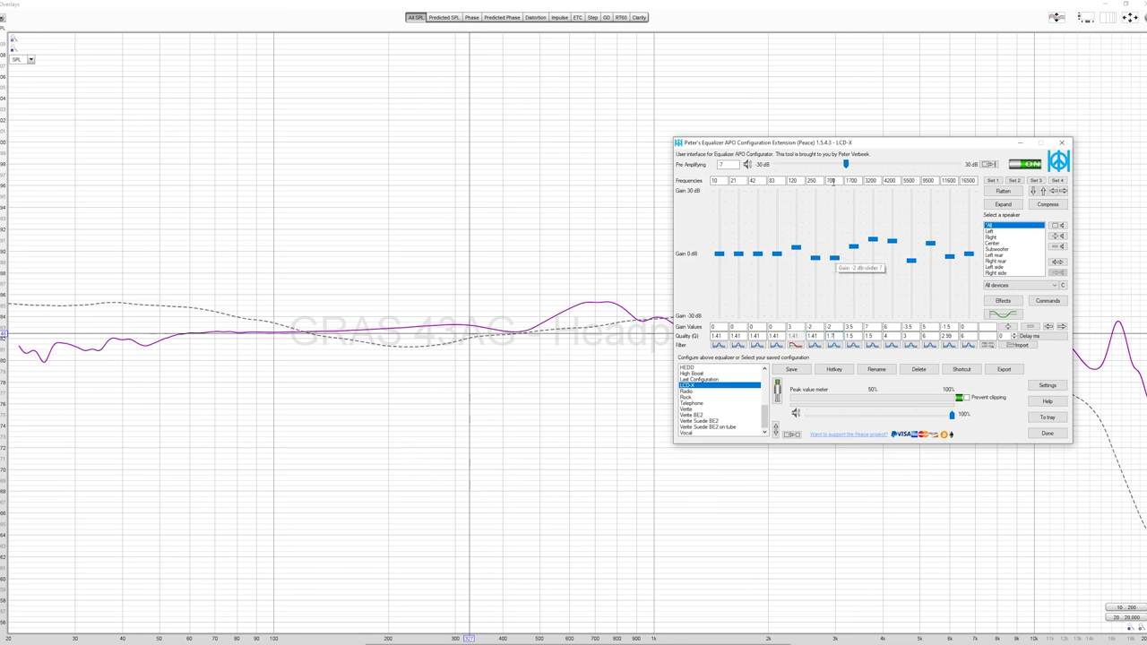
left_click(593, 306)
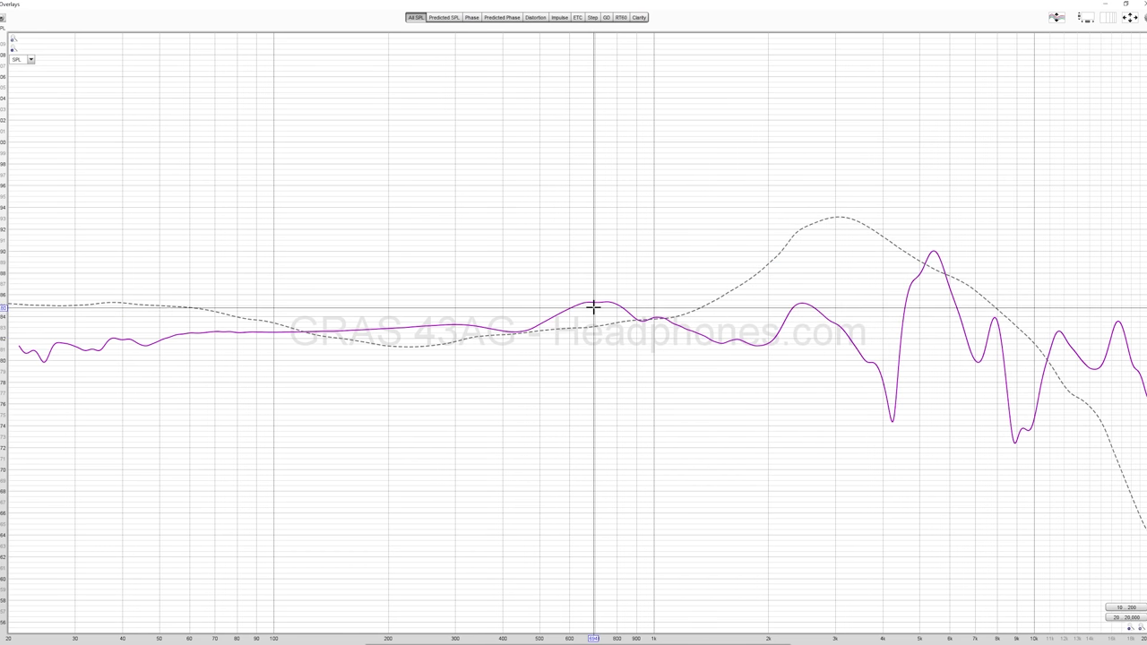
key("alt+Tab")
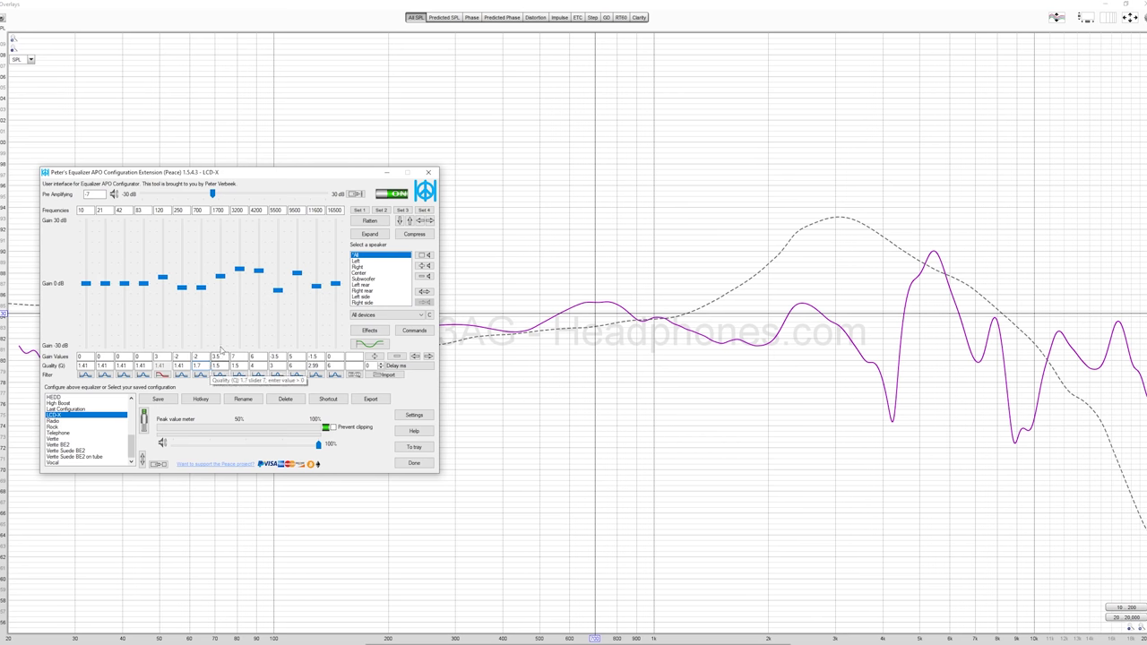
- Move the graph marker from 1 kHz to 1.4 kHz and compare against the Peace settings
left_click(655, 318)
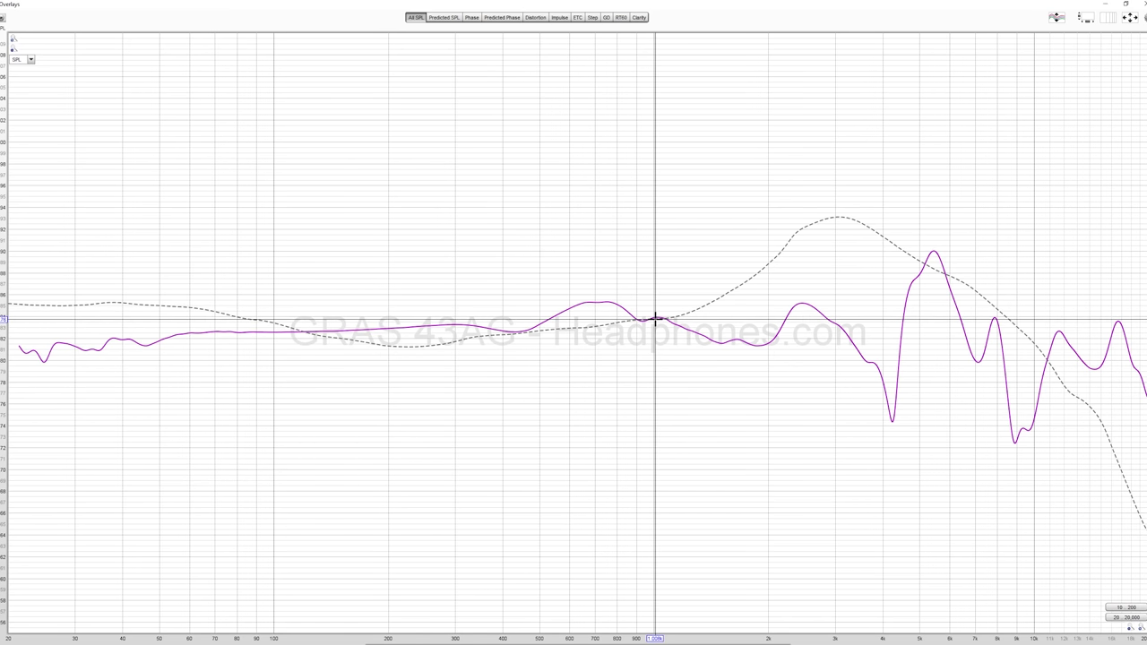
left_click_drag(654, 318, 708, 325)
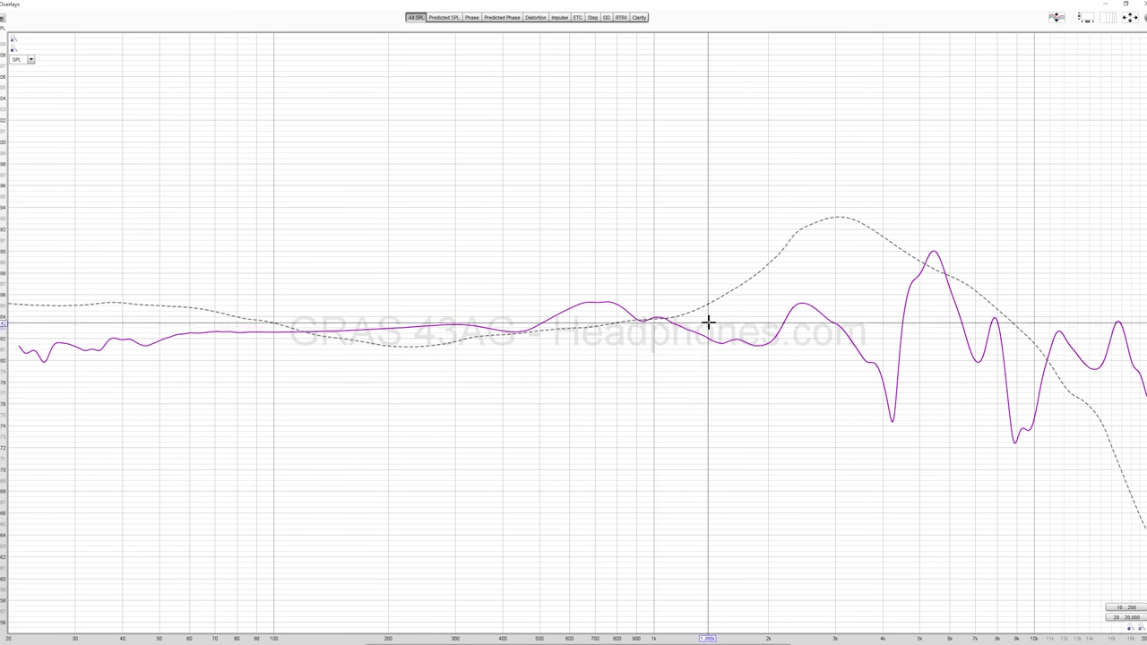
key("alt+Tab")
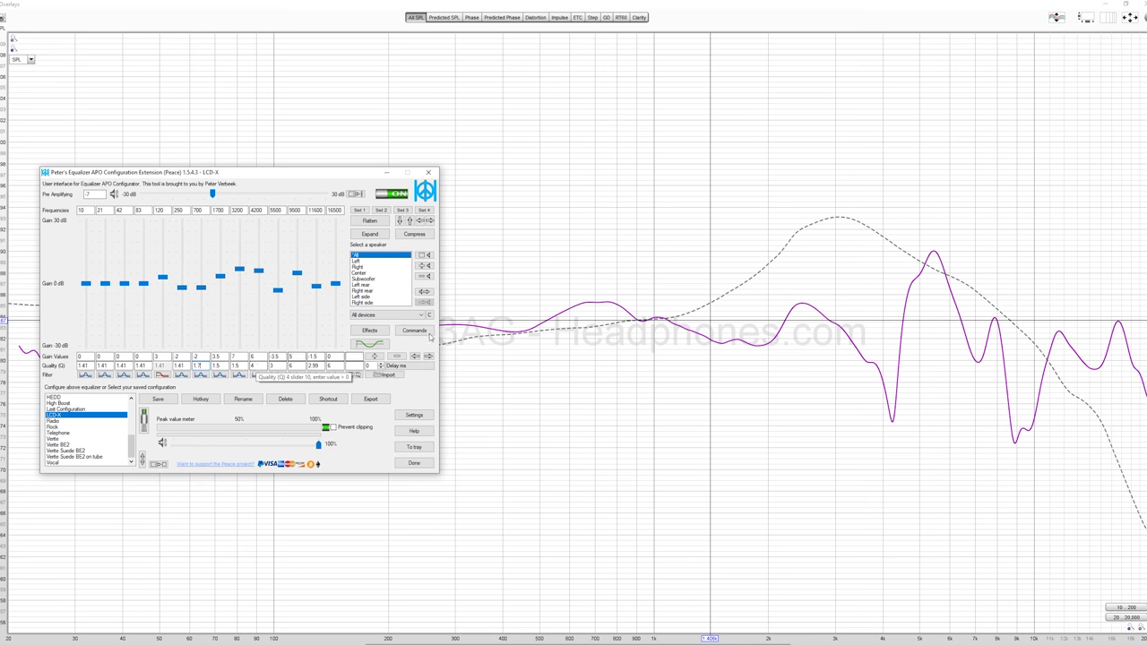
left_click(872, 362)
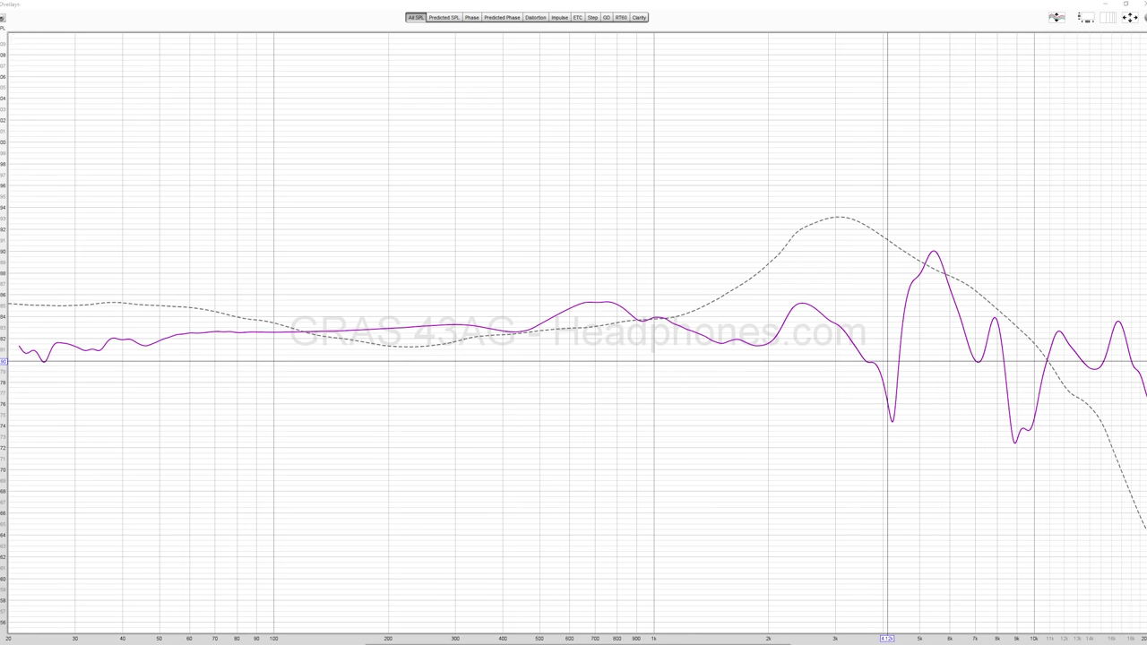
key("alt+Tab")
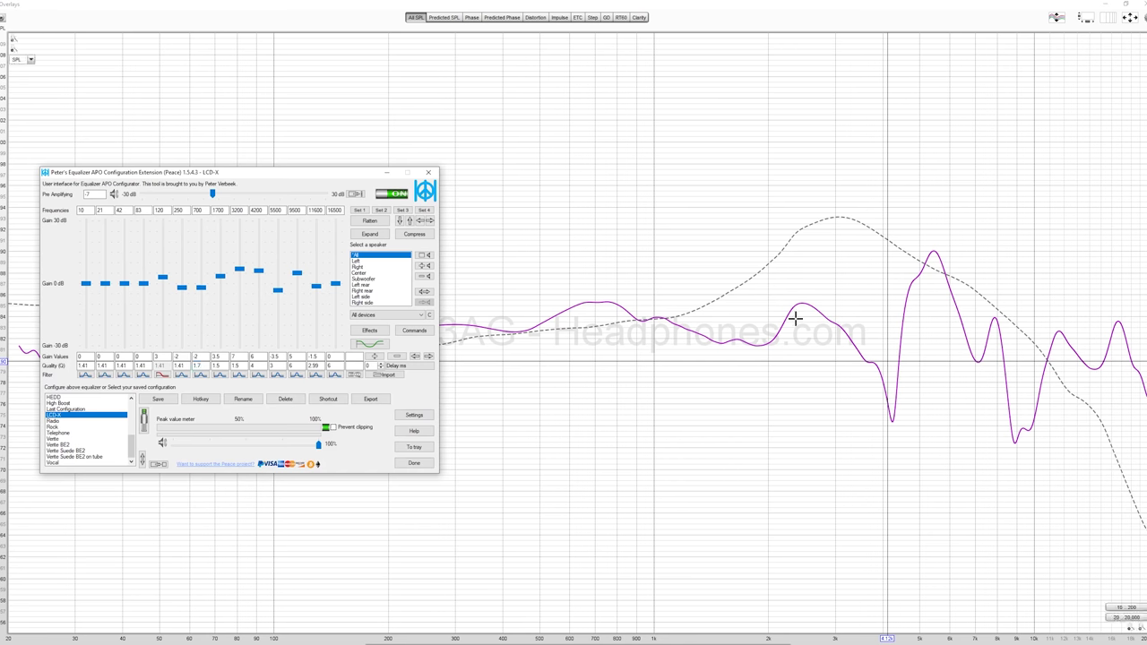
- Mark the 2.41 kHz curve peak and read the level at the treble dip
key("alt+Tab")
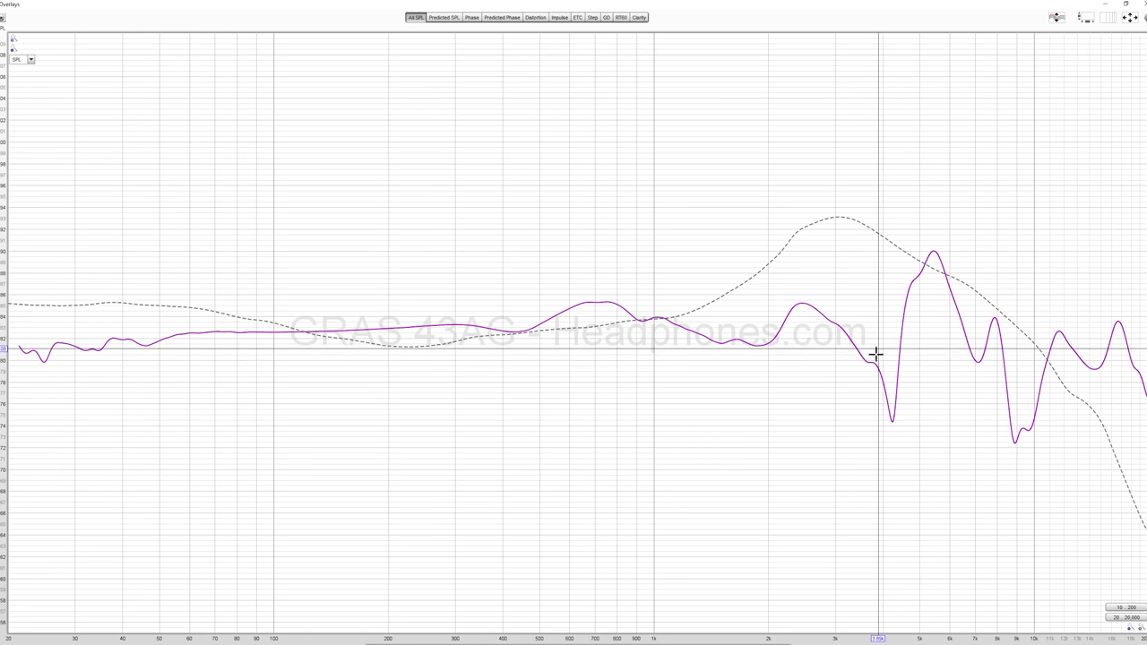
left_click(798, 300)
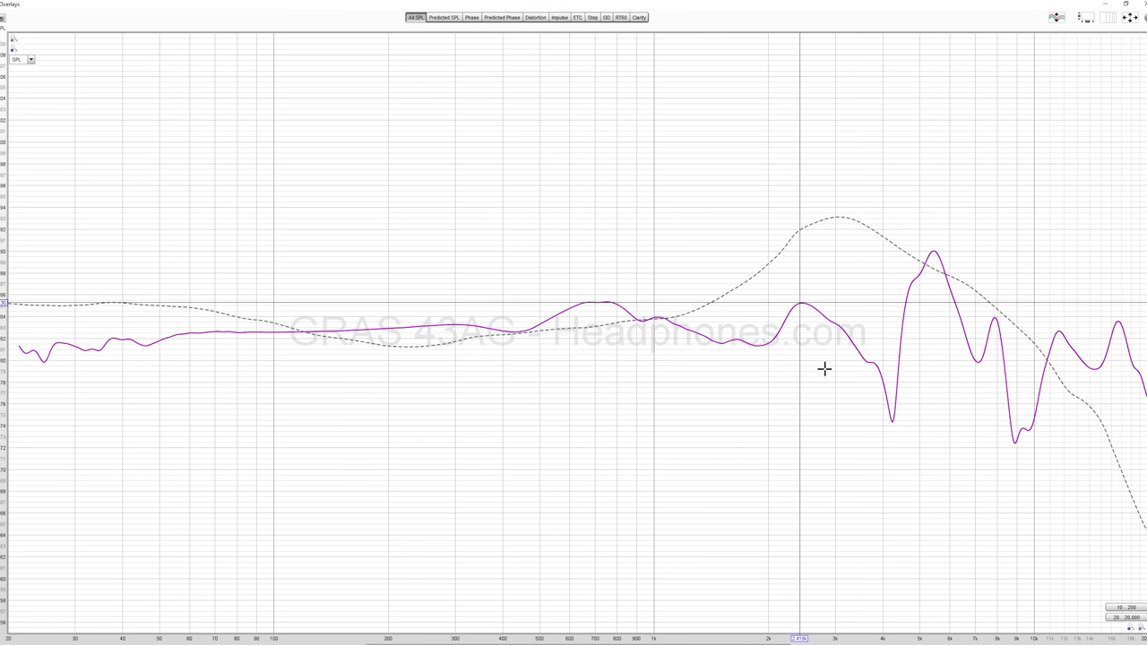
left_click(876, 361)
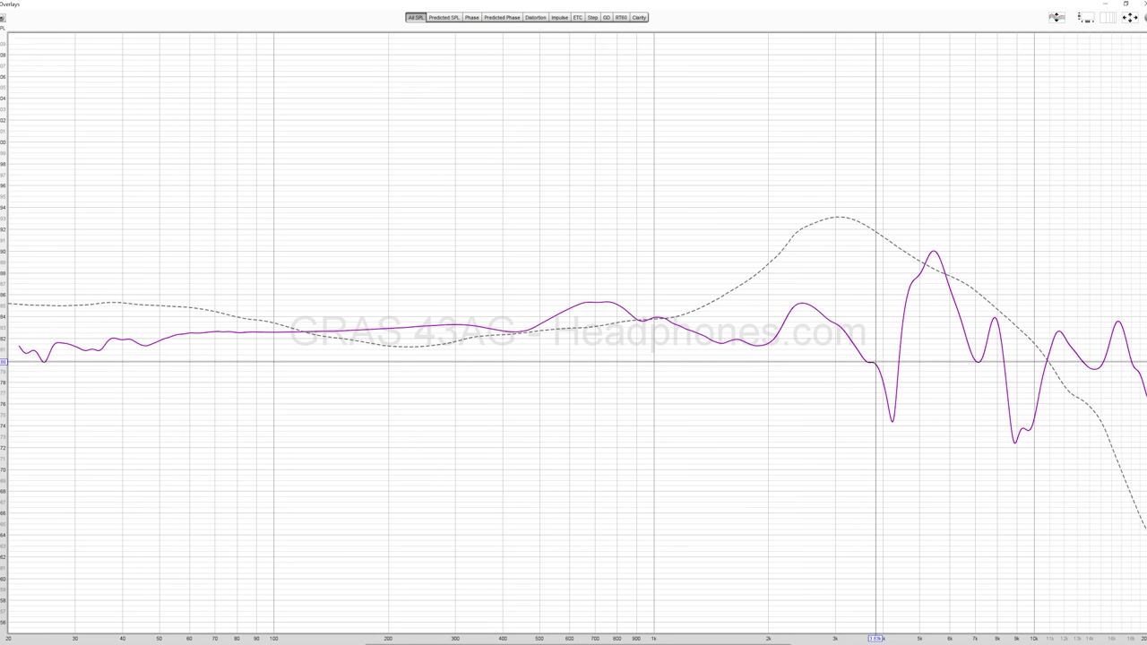
key("alt+Tab")
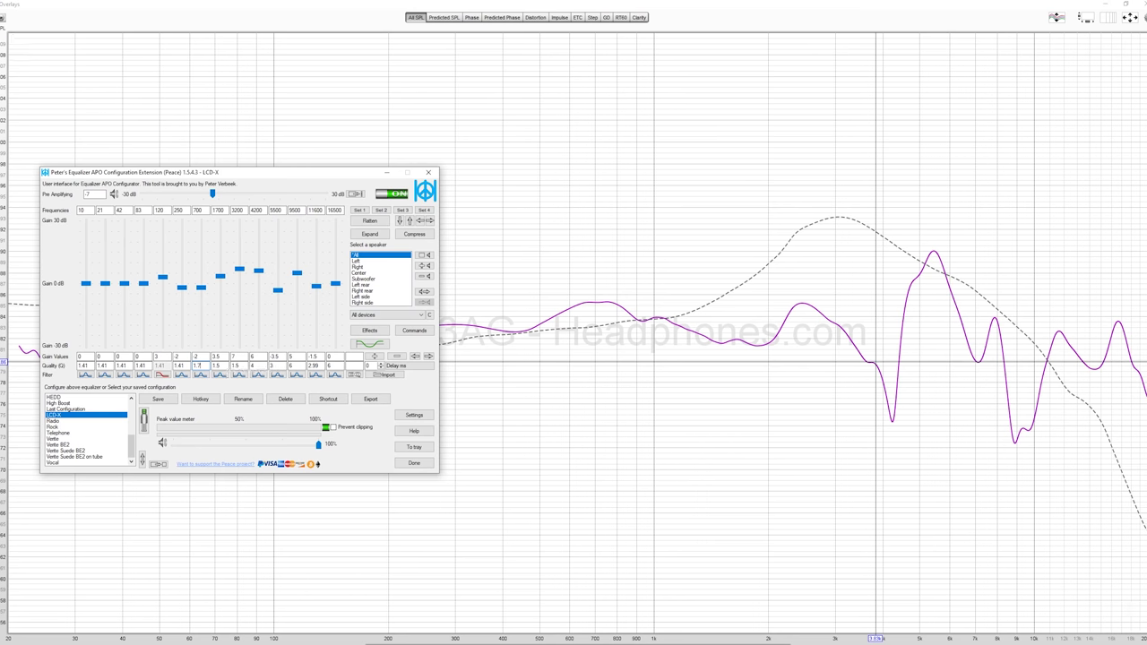
- Rearrange the Peace graph and main windows so the LCD-X sliders and EQ curve both show
left_click_drag(668, 298, 541, 236)
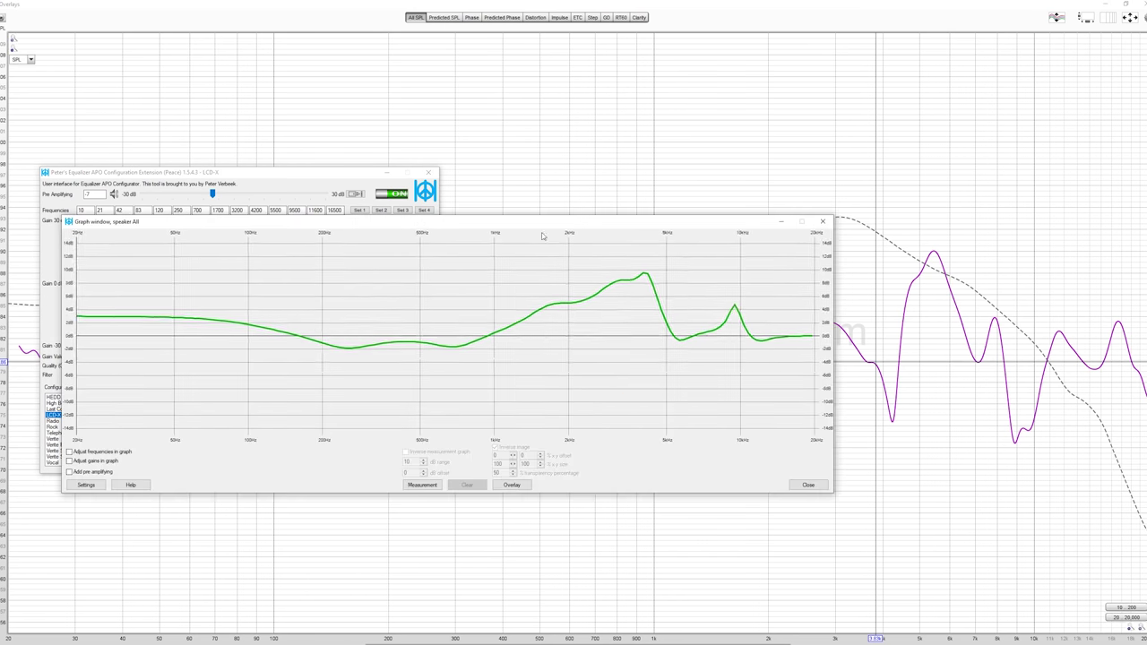
left_click_drag(648, 225, 738, 317)
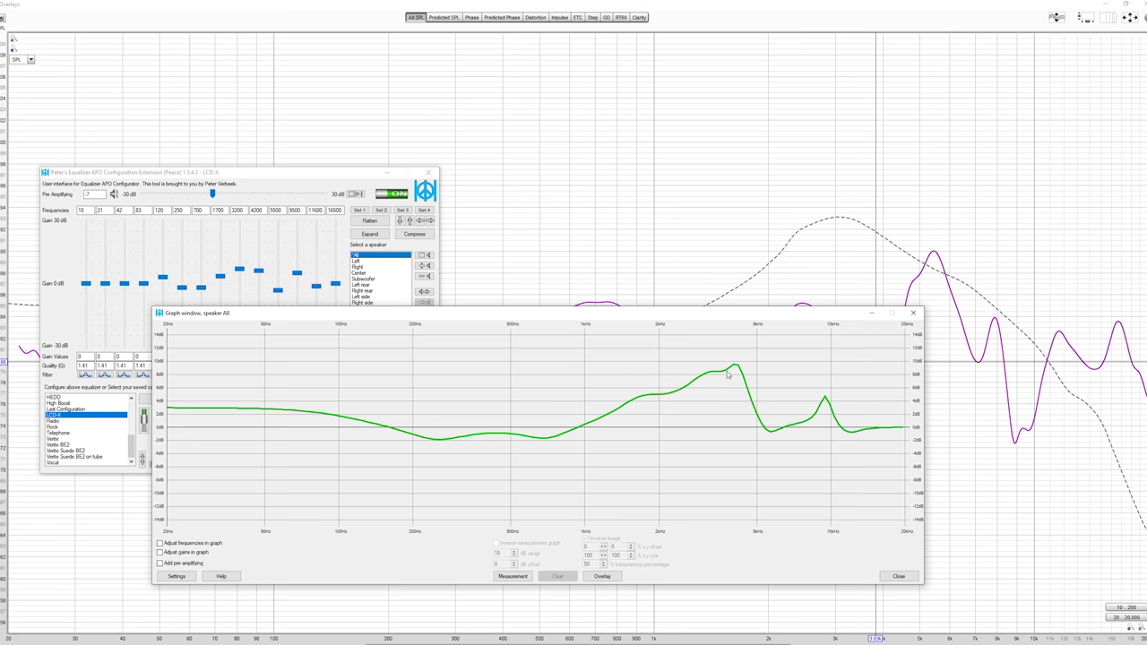
left_click_drag(275, 175, 277, 139)
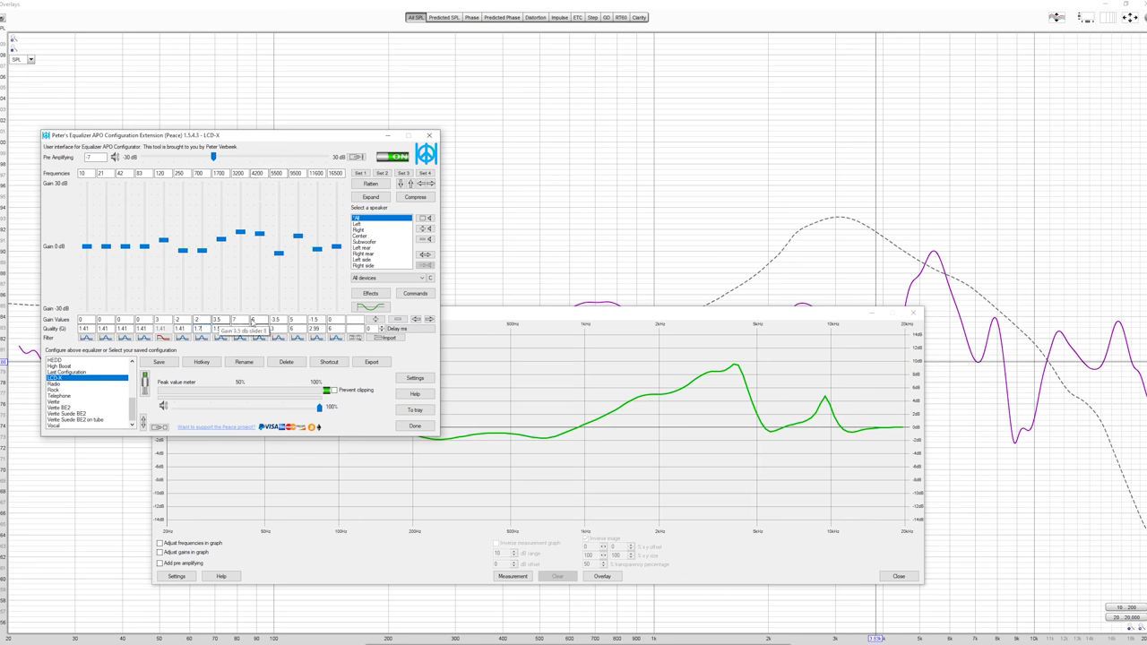
left_click_drag(740, 314, 831, 291)
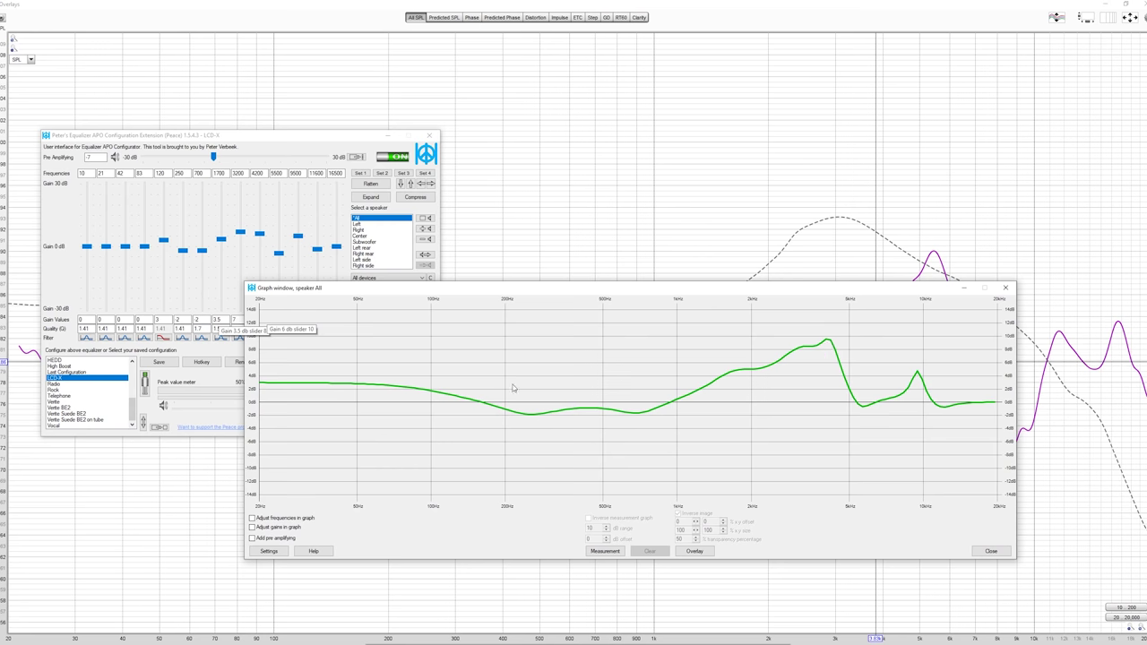
- Bring the equalizer panel to the front and move the EQ graph to the left side
left_click(360, 165)
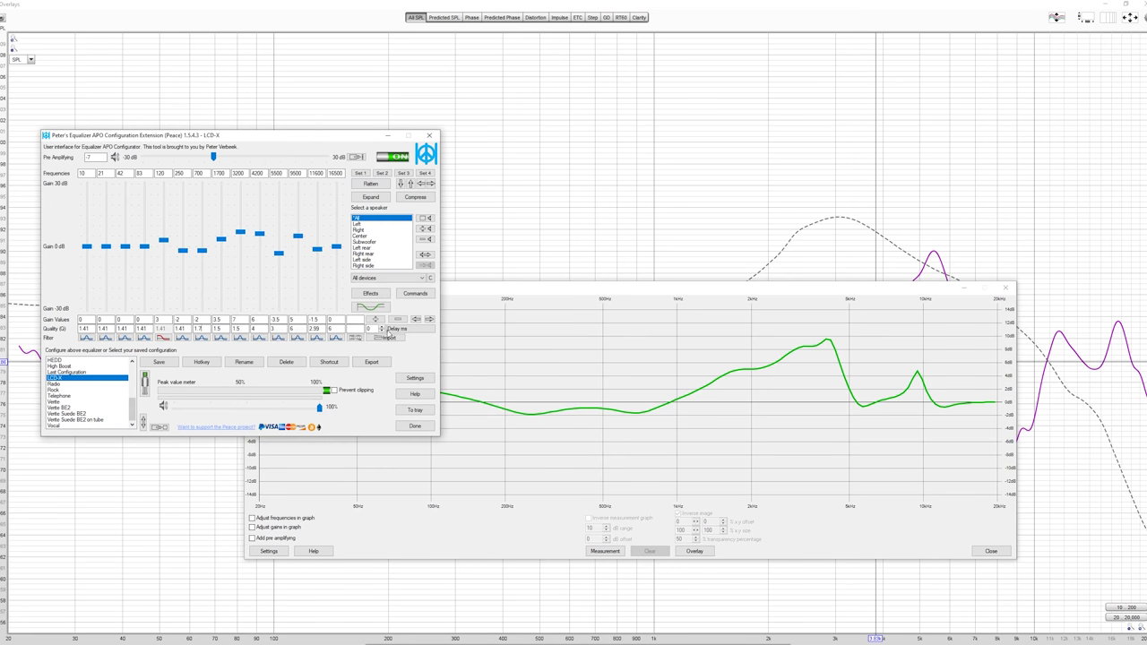
left_click(368, 309)
left_click(367, 308)
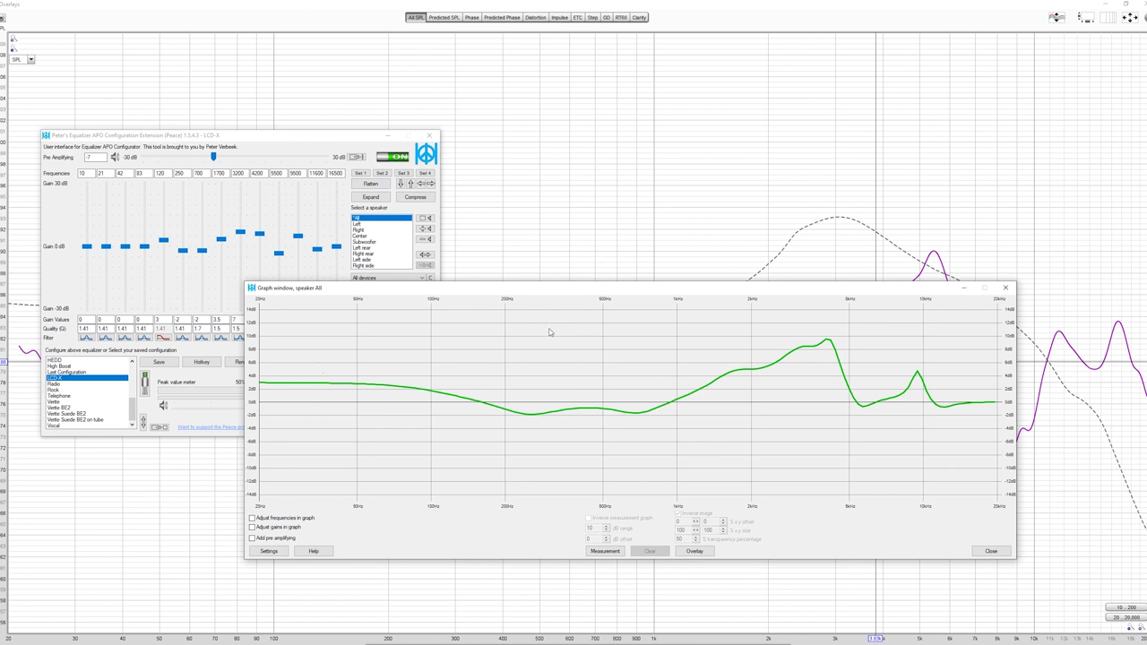
left_click(253, 140)
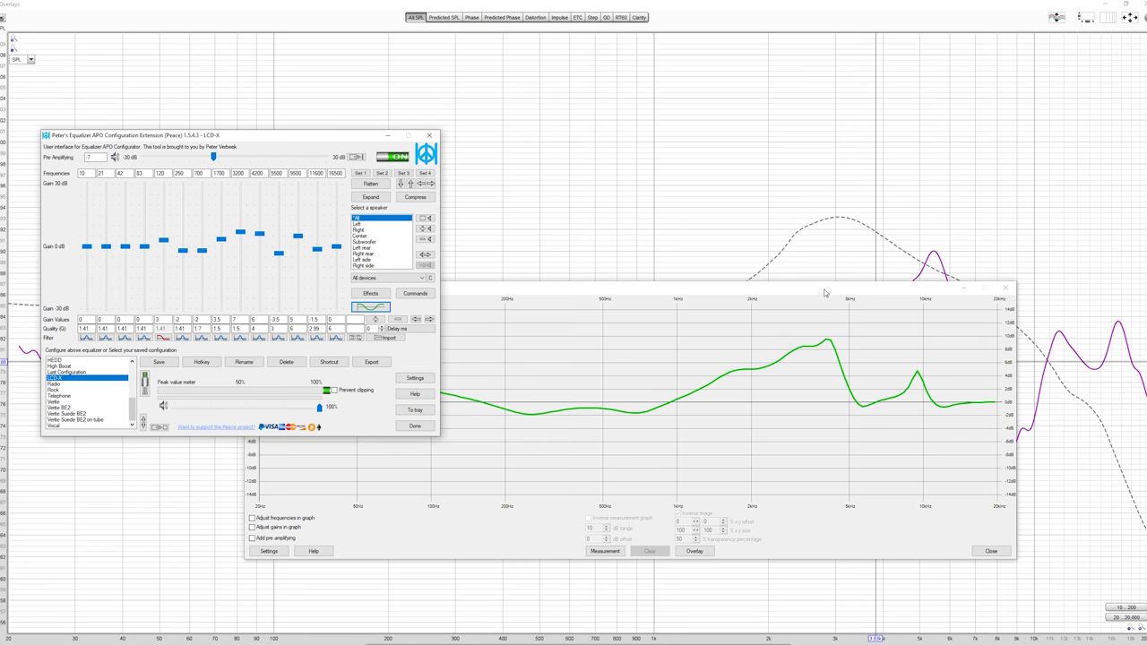
left_click_drag(824, 292, 555, 274)
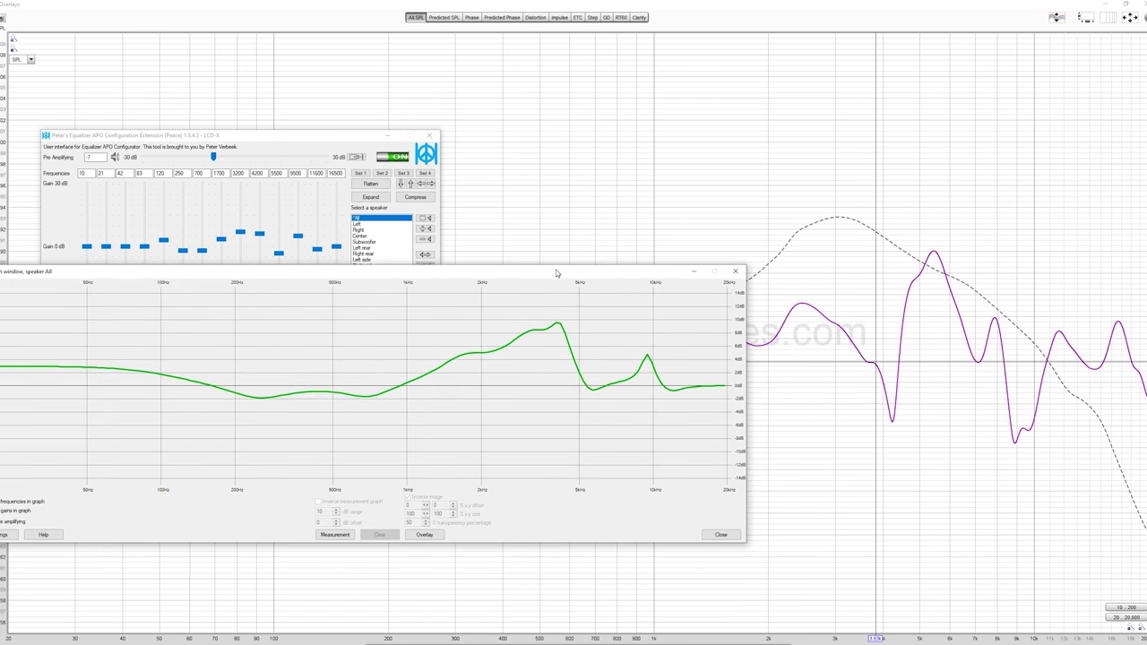
- Mark the measured treble peak near 6 kHz on the REW graph
left_click(934, 255)
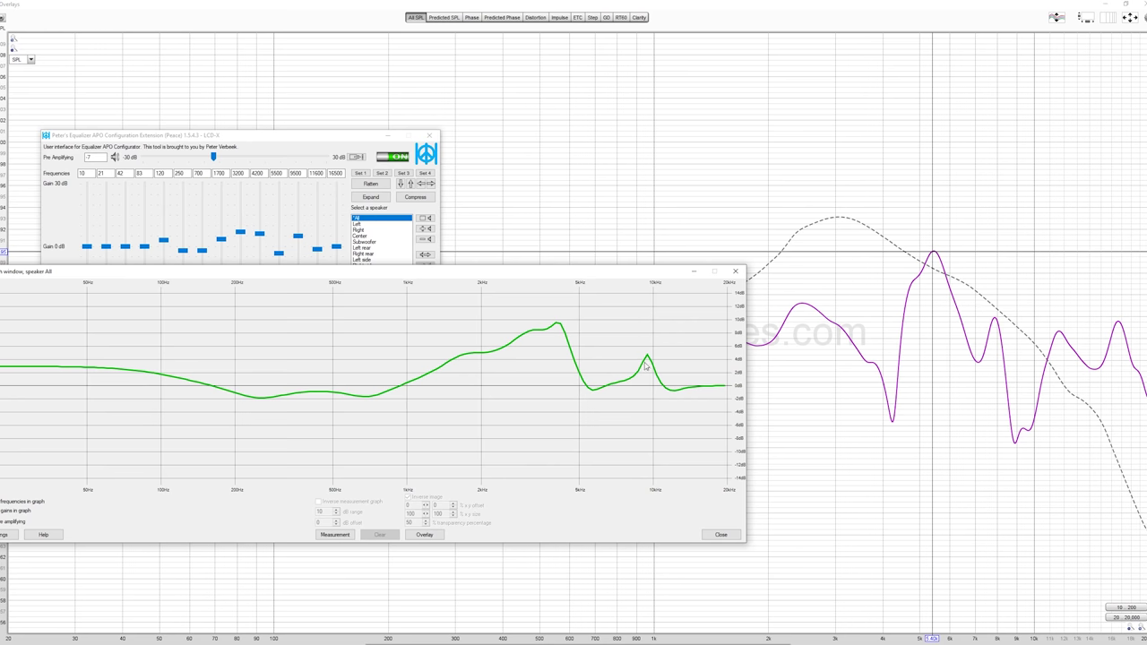
- Nudge and minimize the Peace EQ graph, hide the equalizer to view the full response, then restore it
left_click(325, 139)
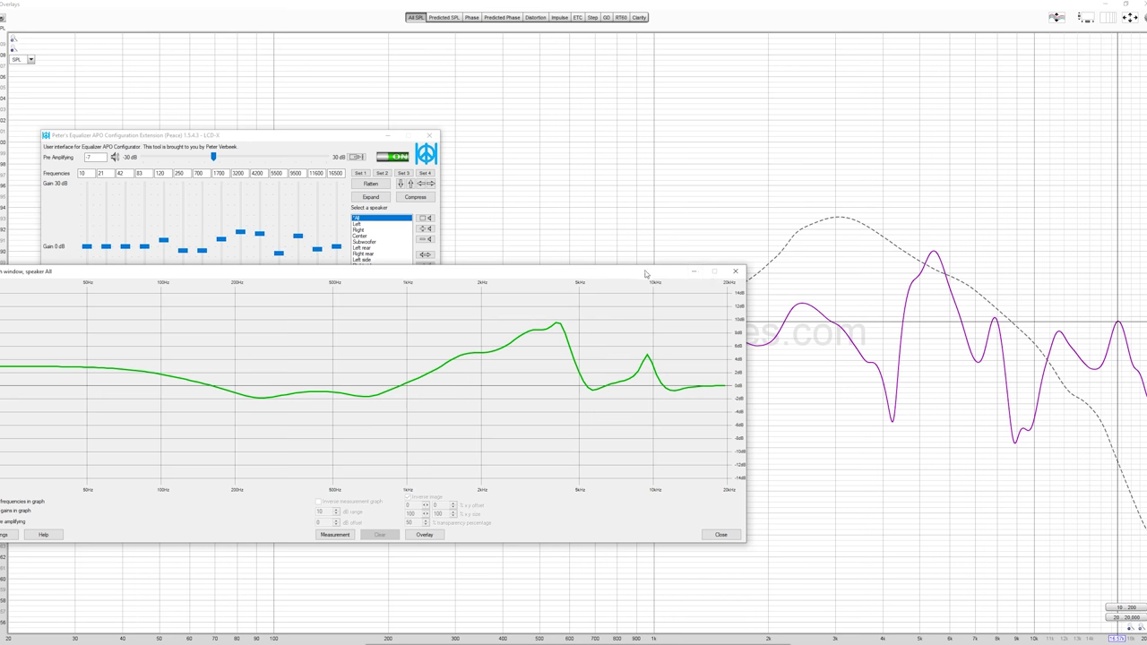
mouse_move(693, 275)
left_mouse_down()
mouse_move(786, 284)
mouse_move(705, 292)
left_mouse_up()
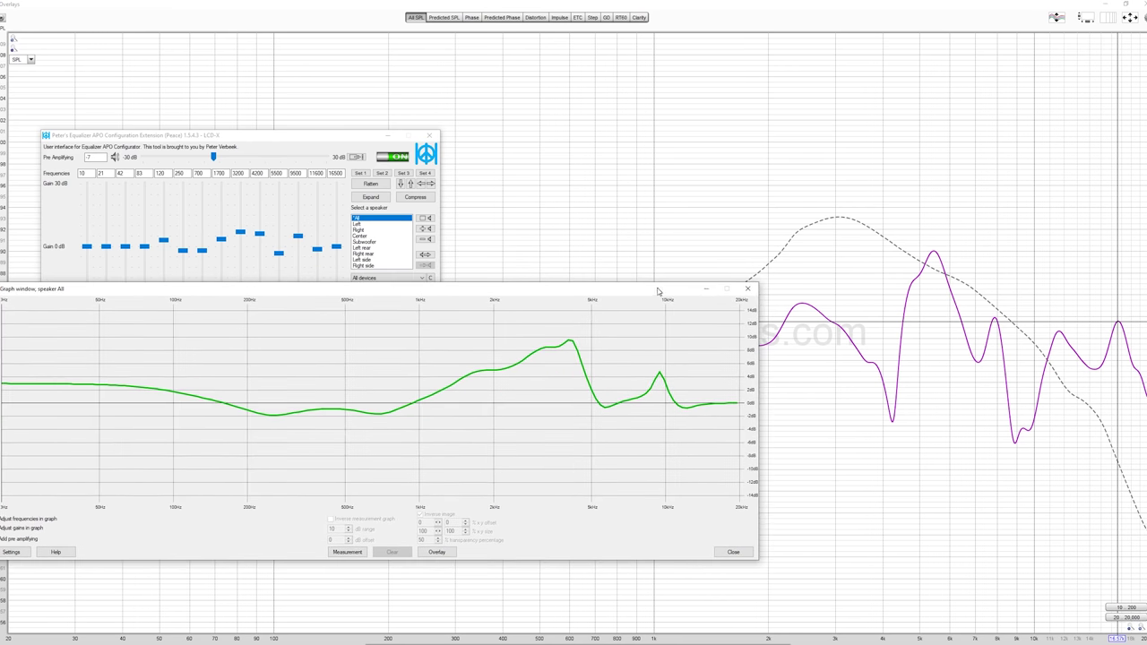
left_click(705, 290)
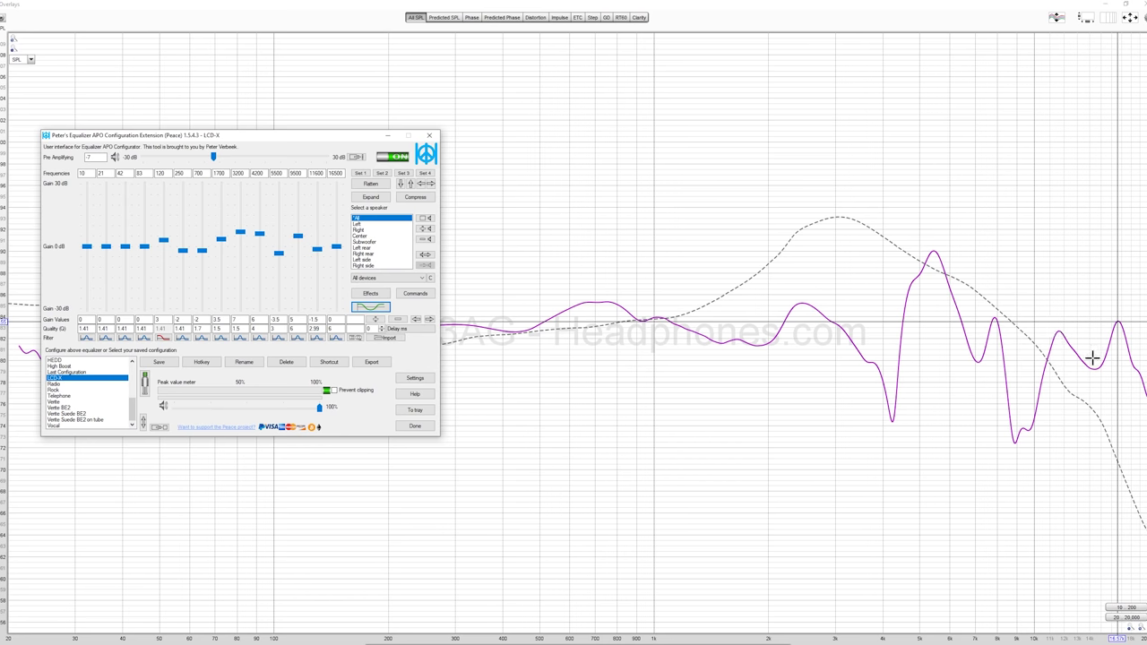
left_click(1116, 324)
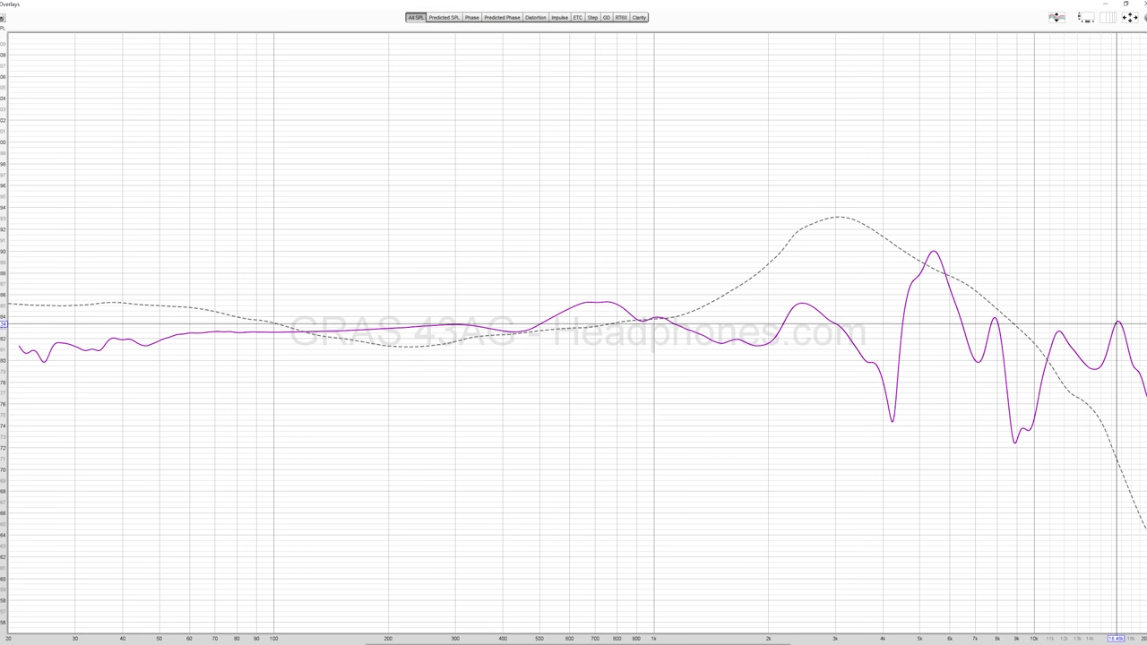
key("alt+Tab")
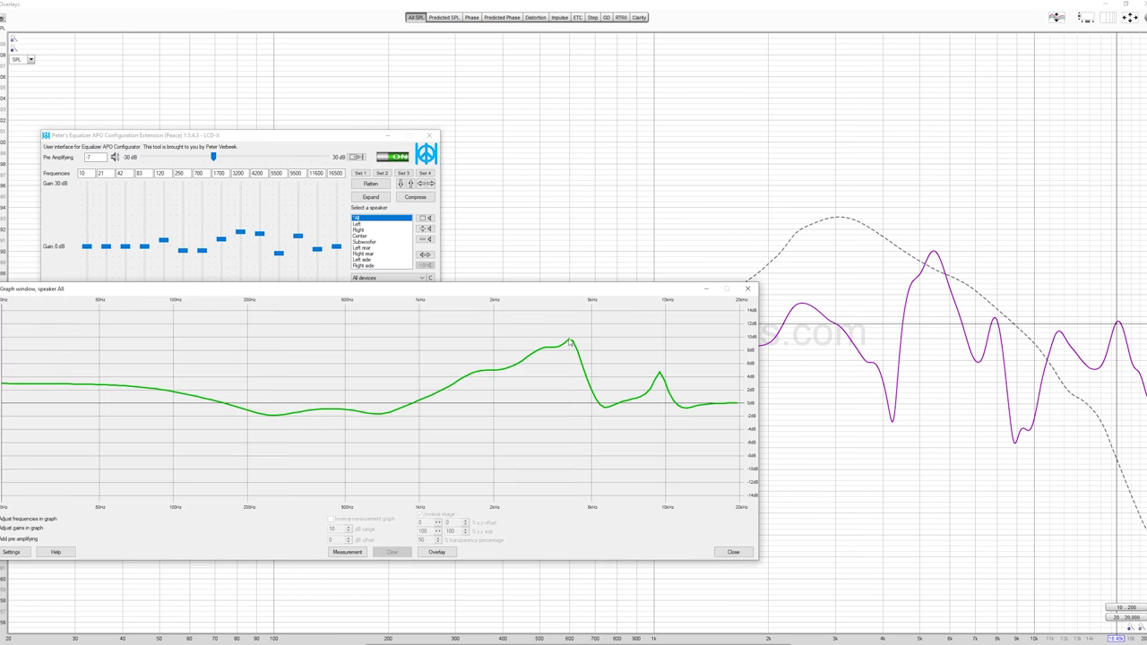
left_click(706, 287)
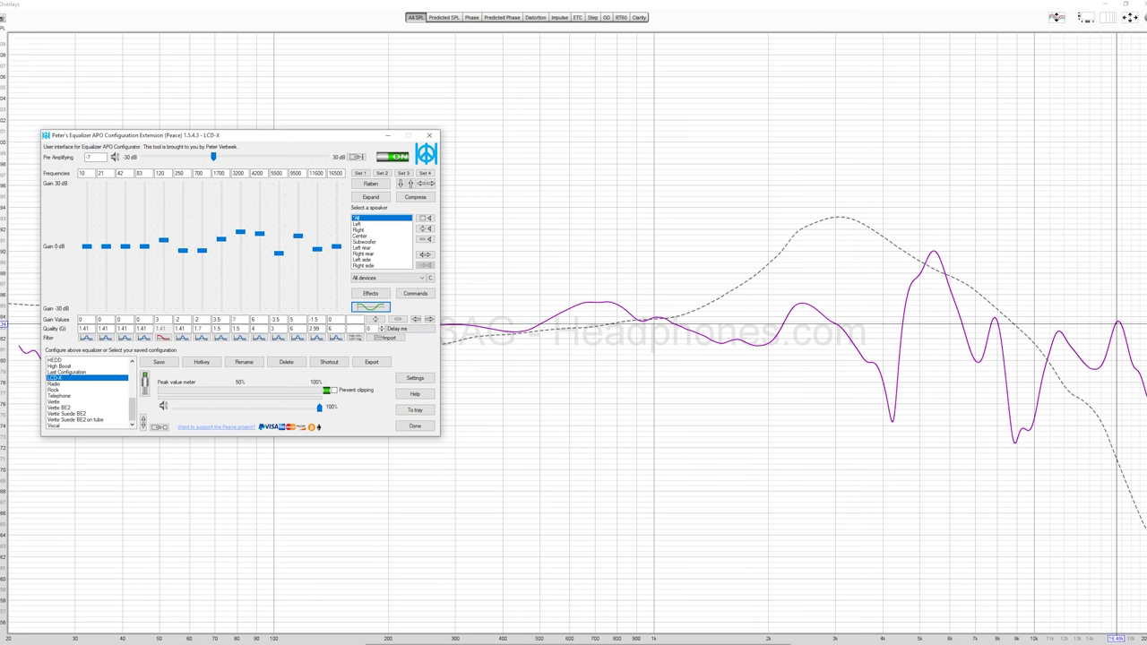
- Minimize Peace and dismiss its EQ curve preview to reveal REW's All SPL overlay
left_click(388, 136)
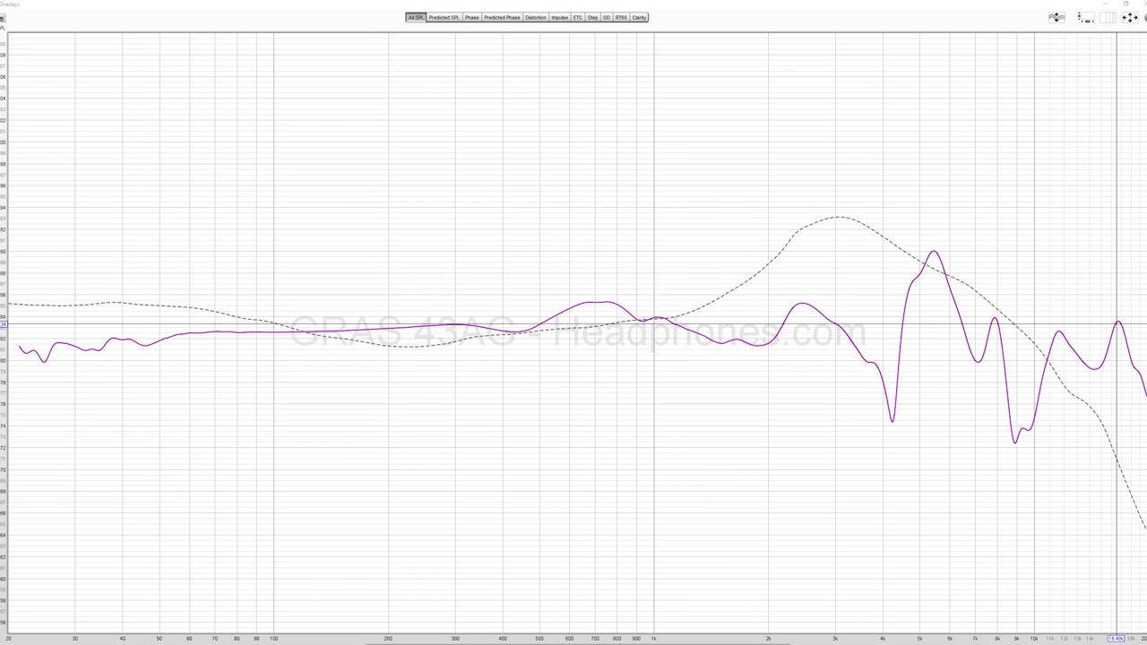
left_click_drag(590, 296, 747, 174)
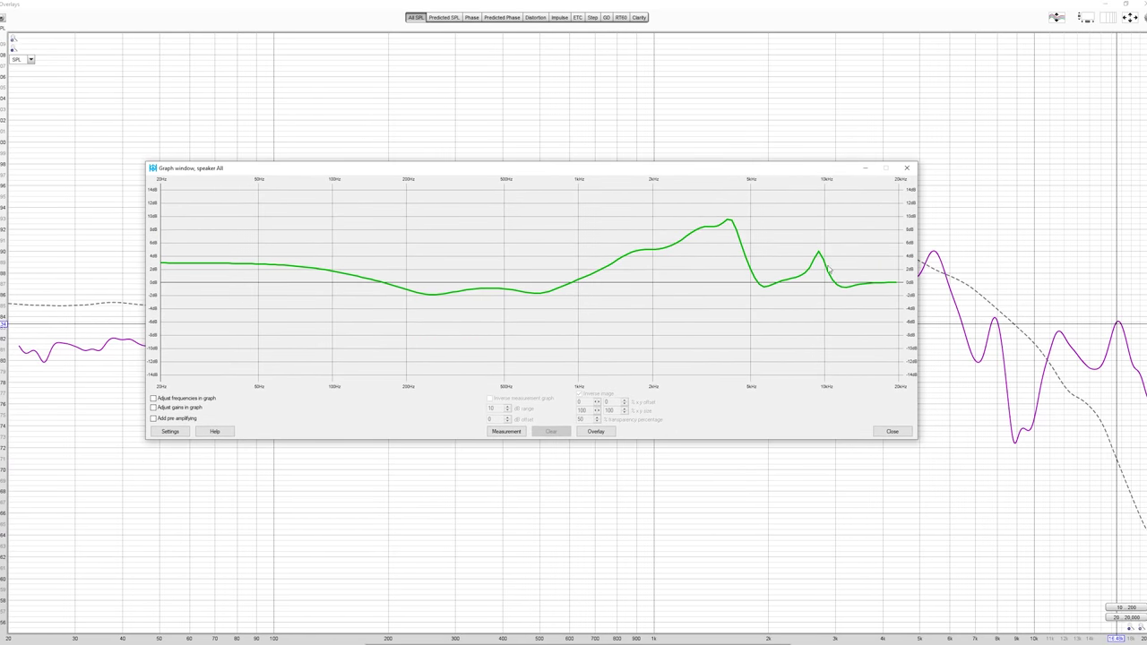
left_click(866, 169)
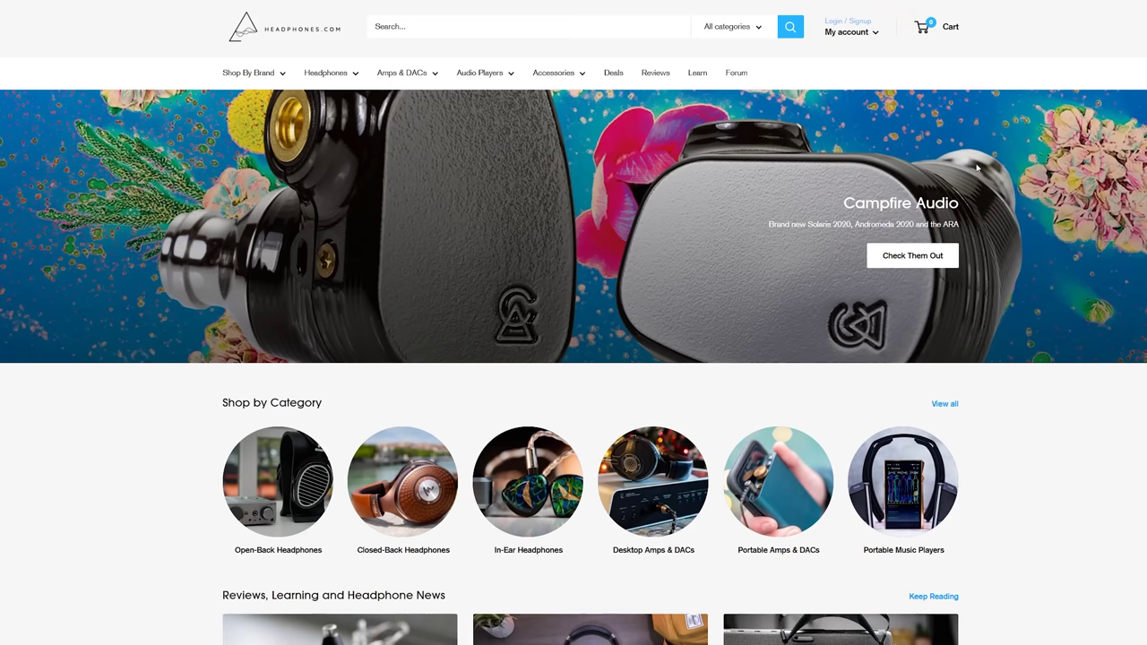
- Open the HiFiMAN Arya review from Reviews and scroll to its frequency response graphs
left_click(653, 73)
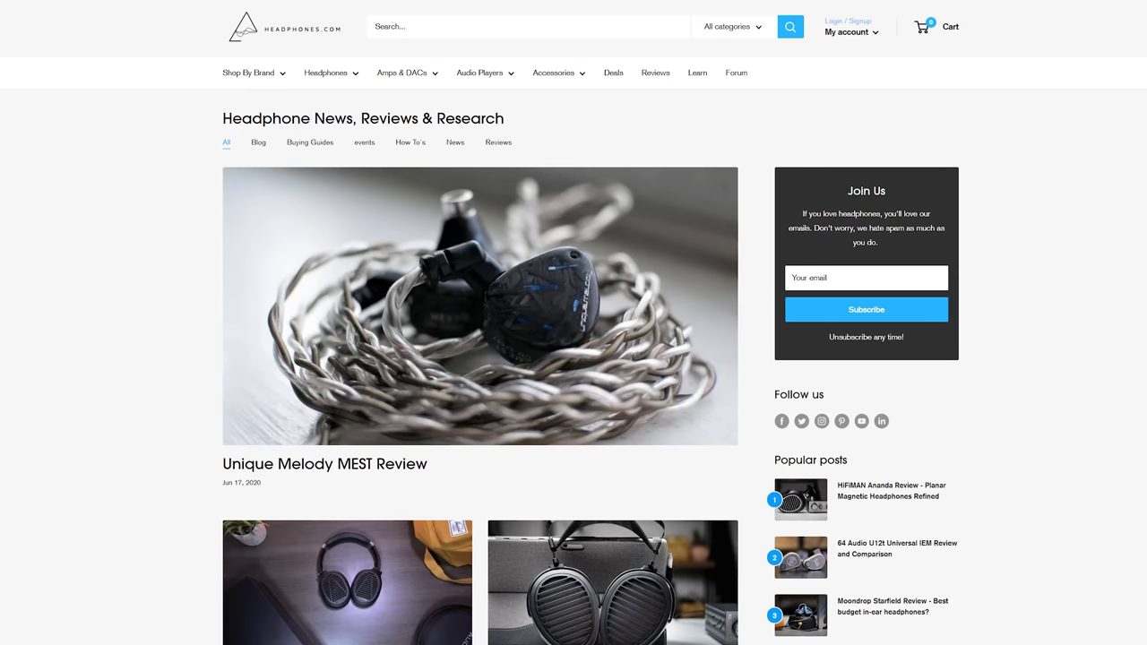
scroll(574, 323, "down", 5)
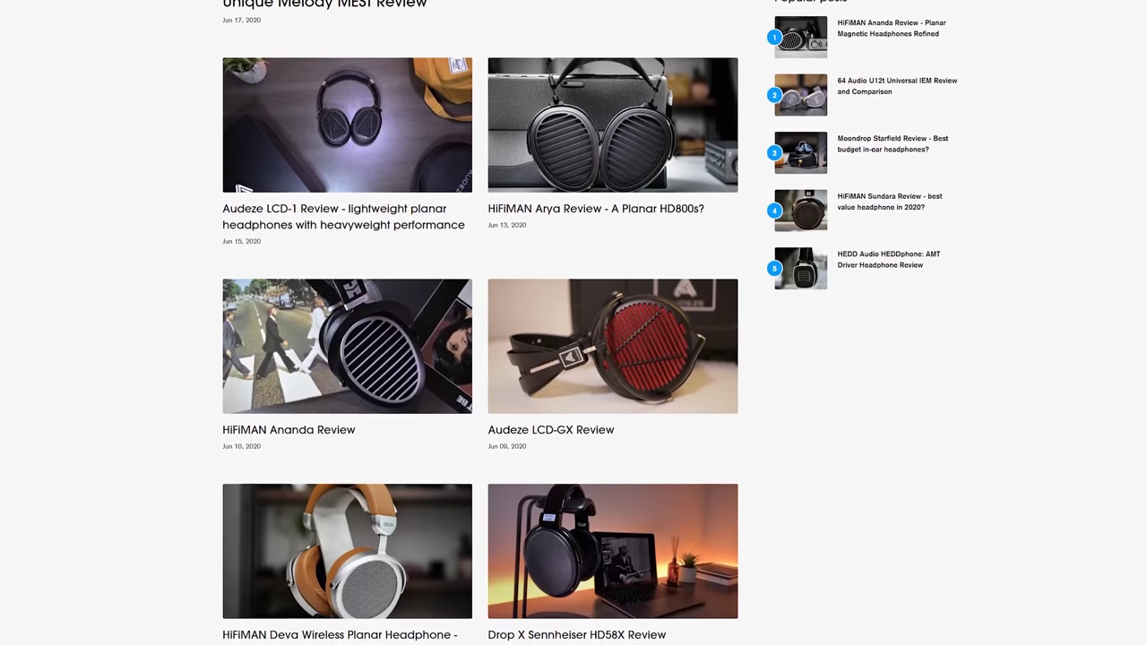
left_click(612, 126)
scroll(638, 309, "down", 5)
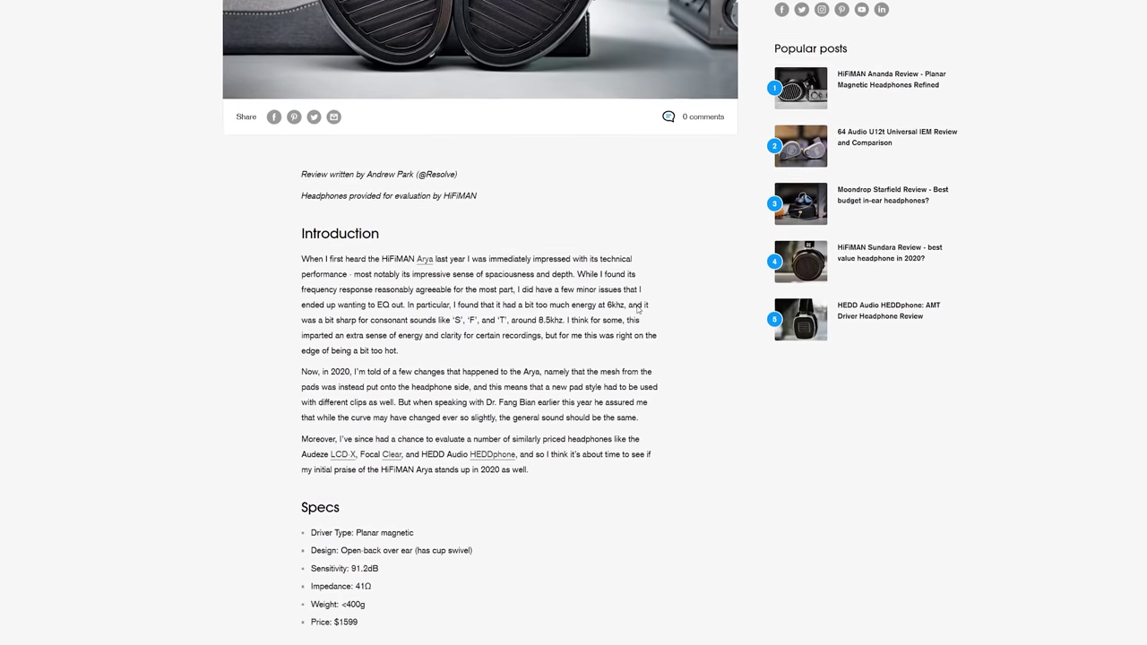
scroll(638, 309, "down", 12)
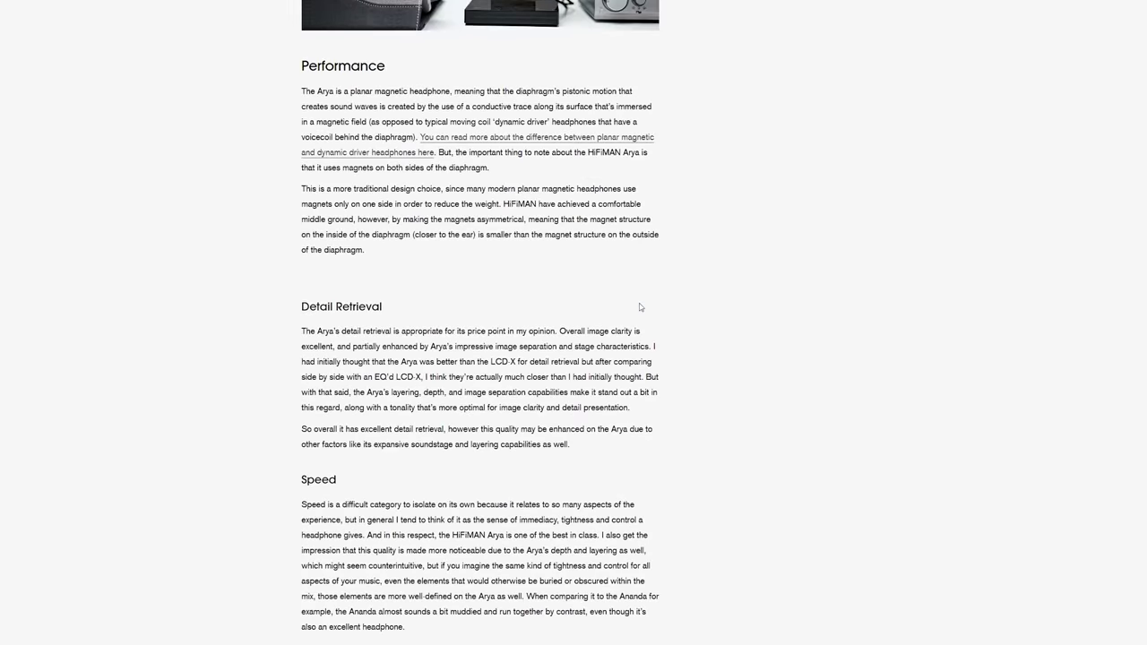
scroll(639, 307, "down", 15)
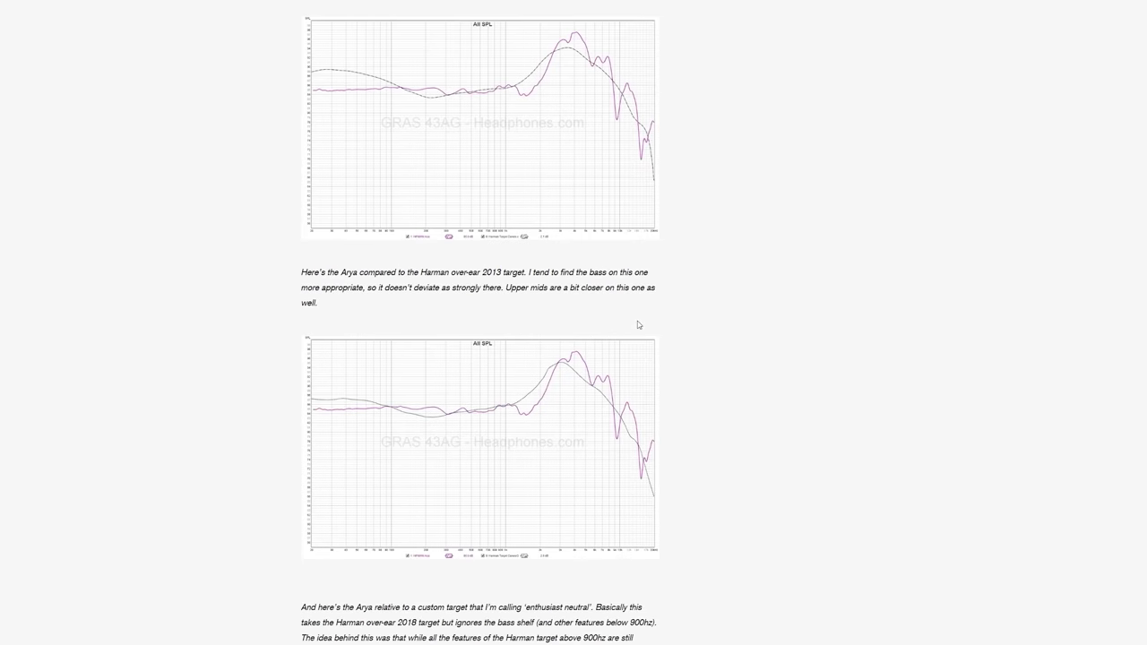
scroll(638, 324, "down", 7)
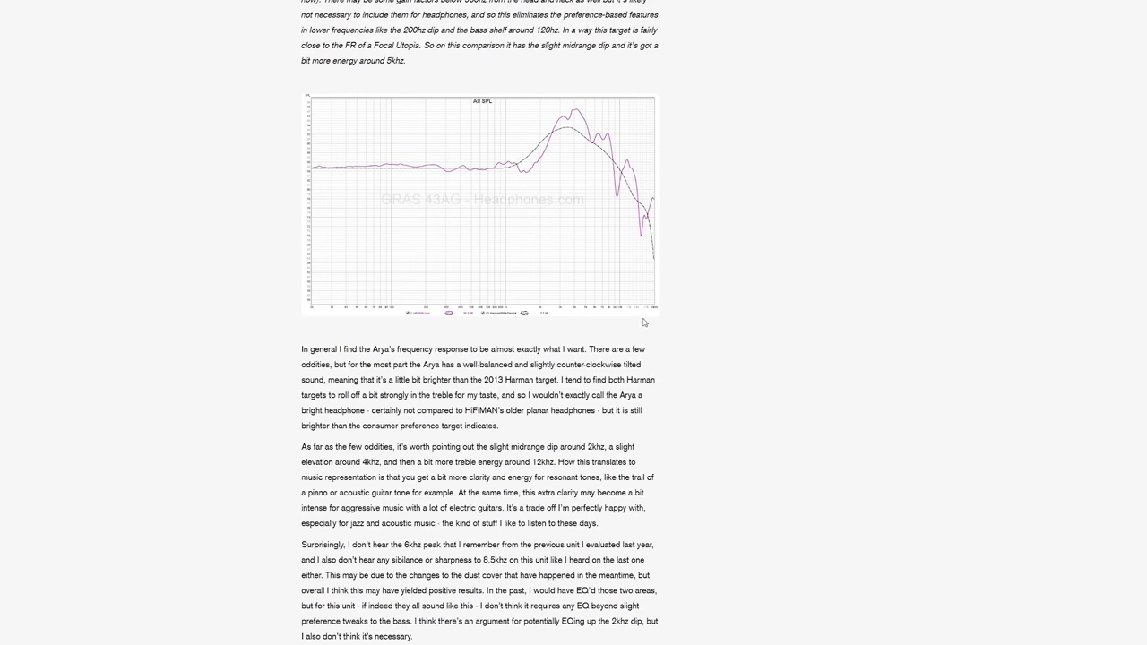